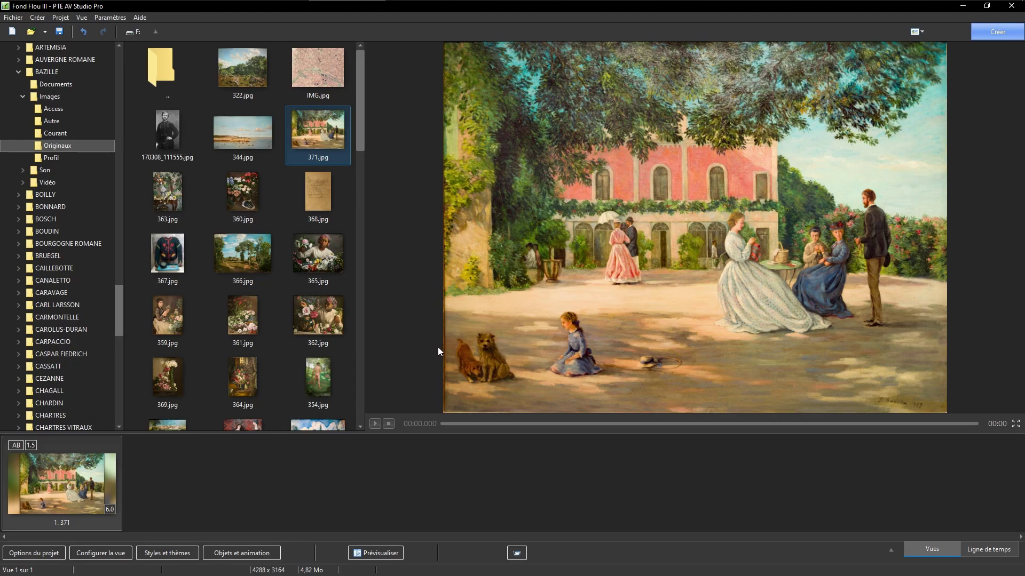
Step: Preview the 1:1 Pierre and 16:9 Velin styles from the ENCADREMENTS category on slide 371
click(78, 484)
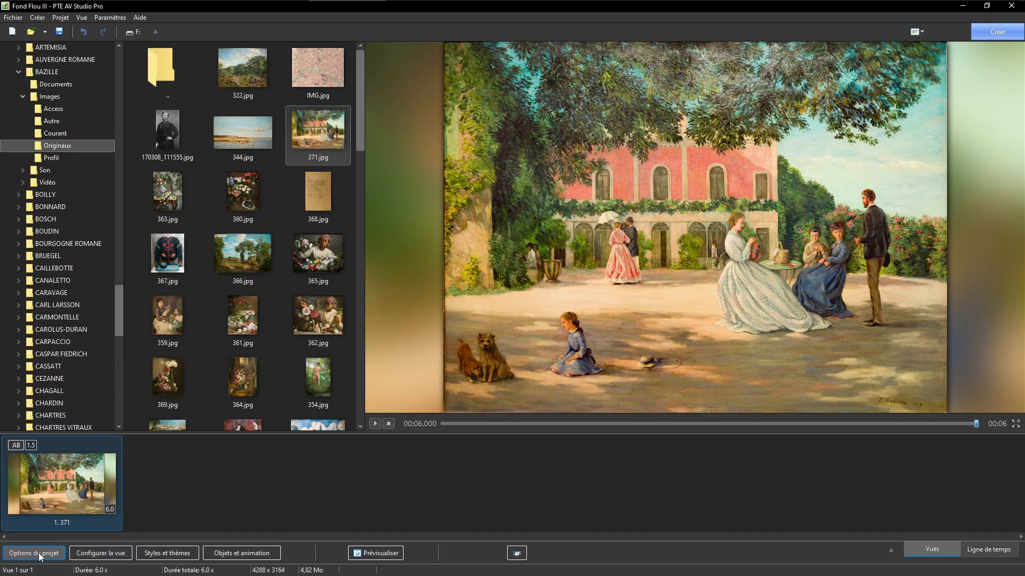
click(166, 553)
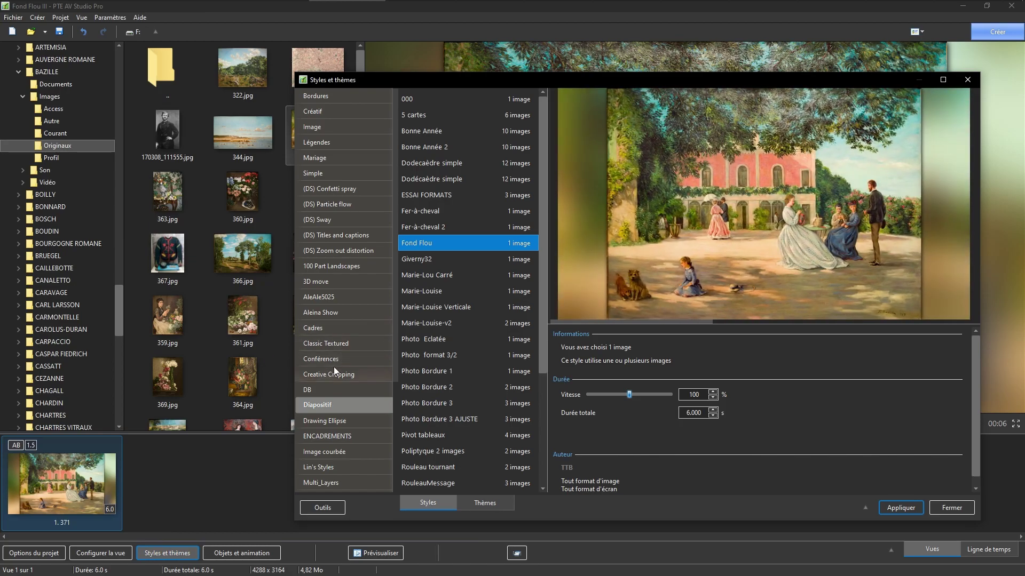
scroll(356, 355, down, 2)
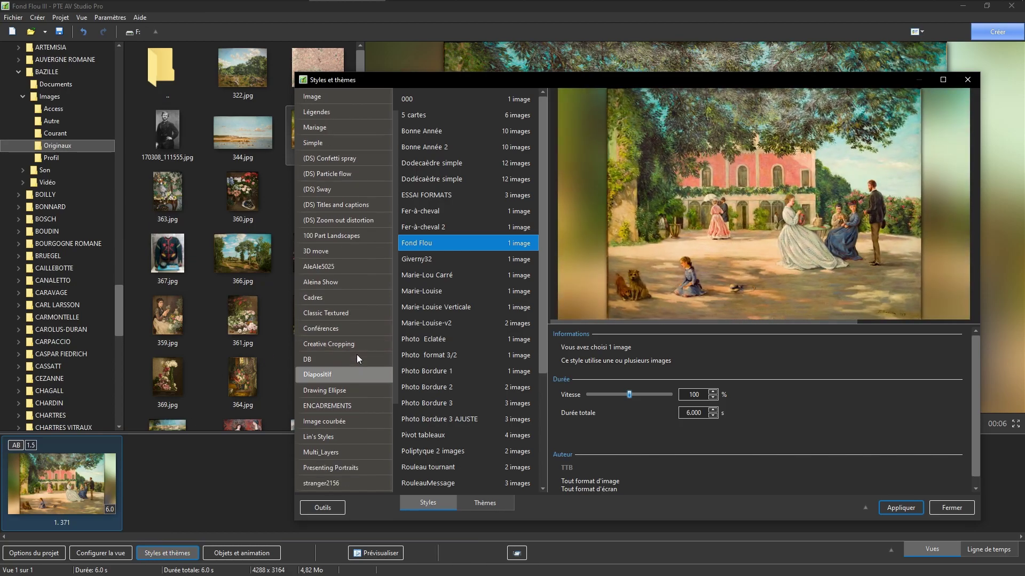
click(345, 361)
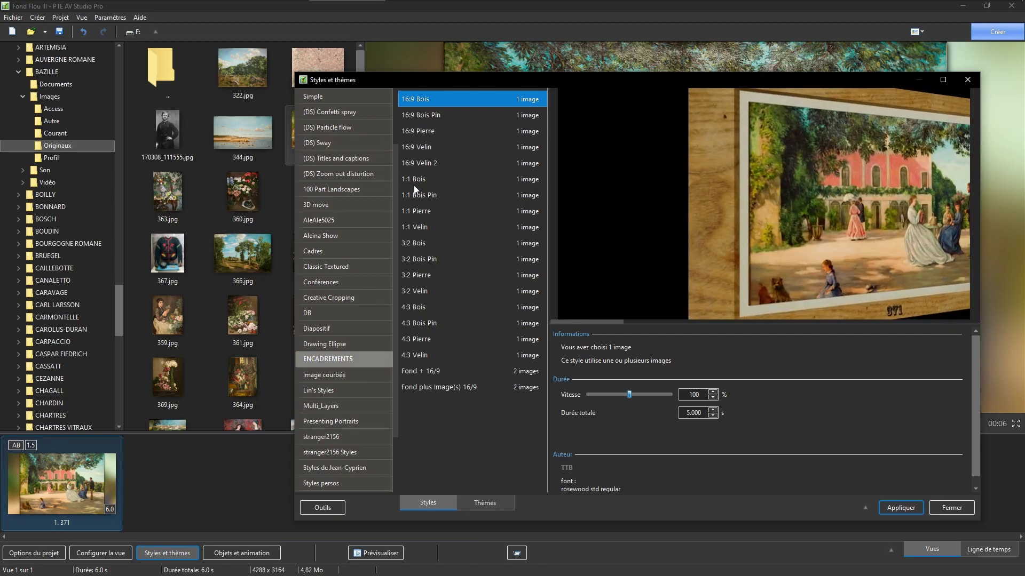
click(415, 210)
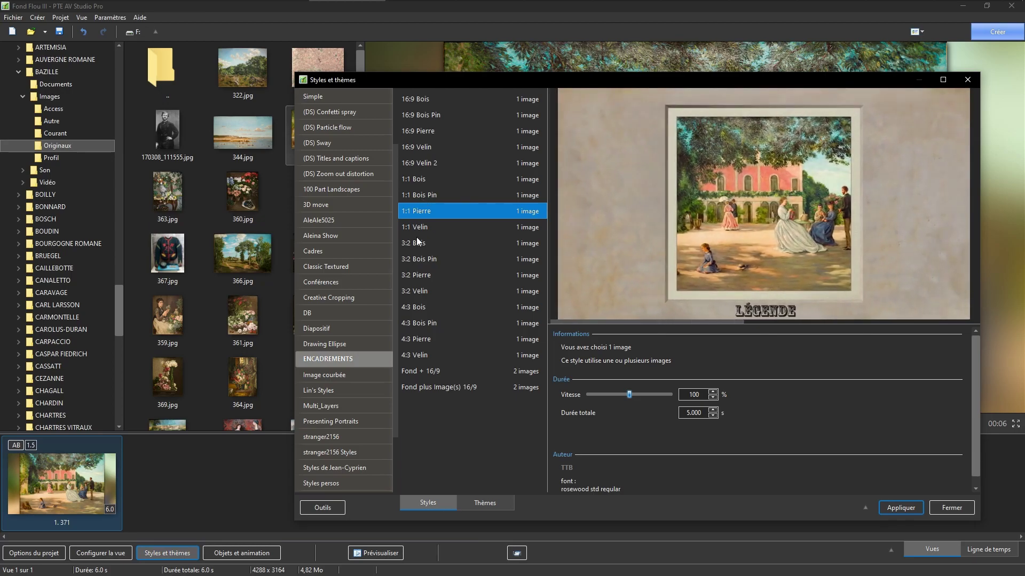
click(423, 147)
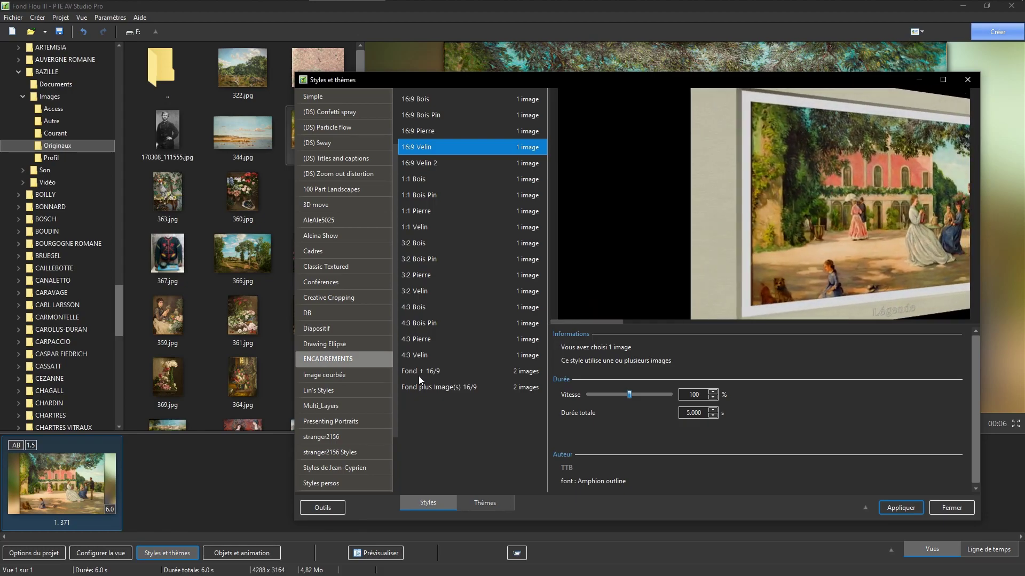
Step: Preview the Fond Flou style from the Diapositif category on slide 371 and close the styles window without applying it
click(325, 328)
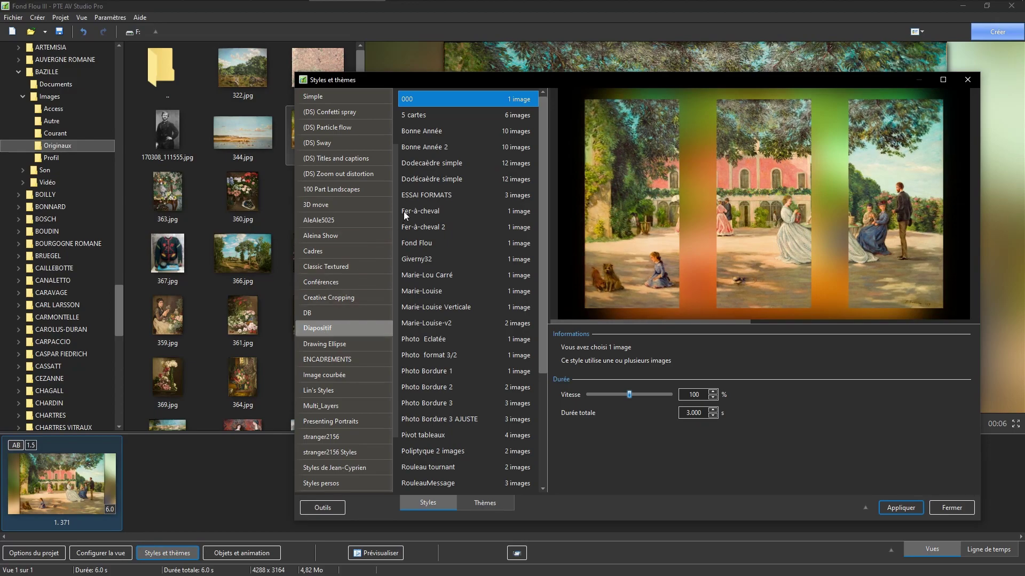
click(423, 244)
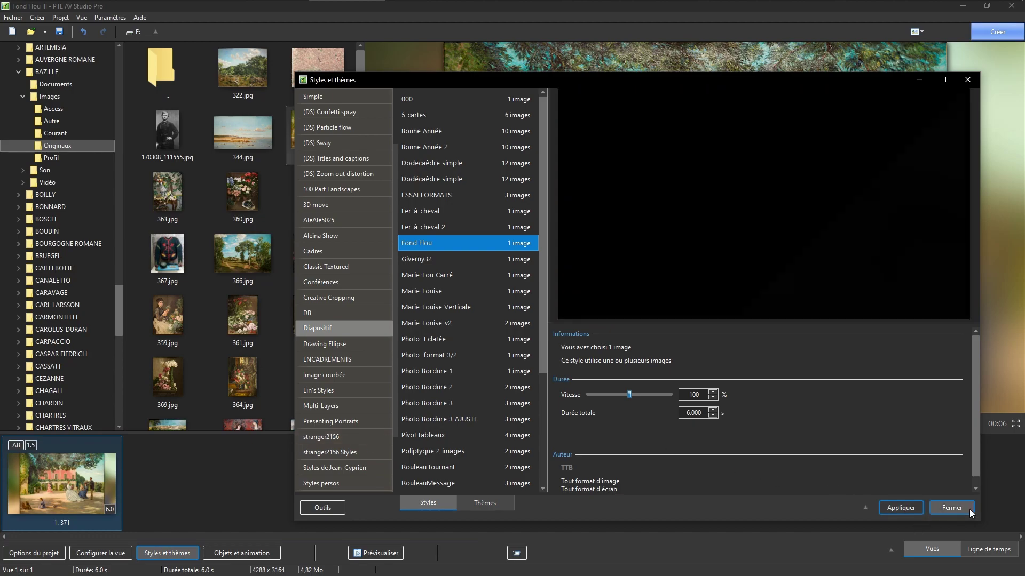
click(951, 510)
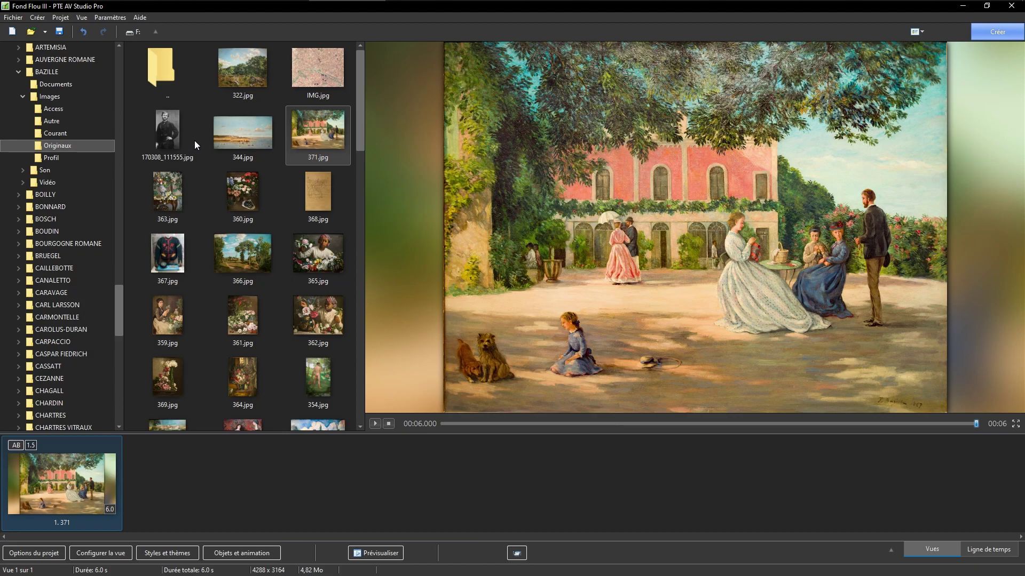
Step: Select the images 170308_111555.jpg, 344.jpg, 358.jpg, 342.jpg and 326.jpg together in the Originaux folder
click(168, 132)
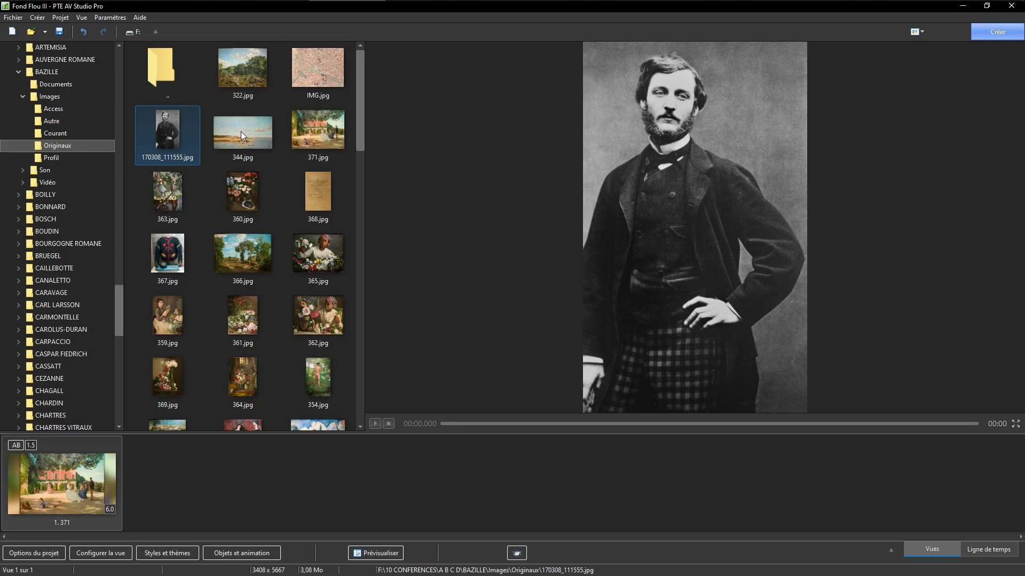
ctrl+click(241, 131)
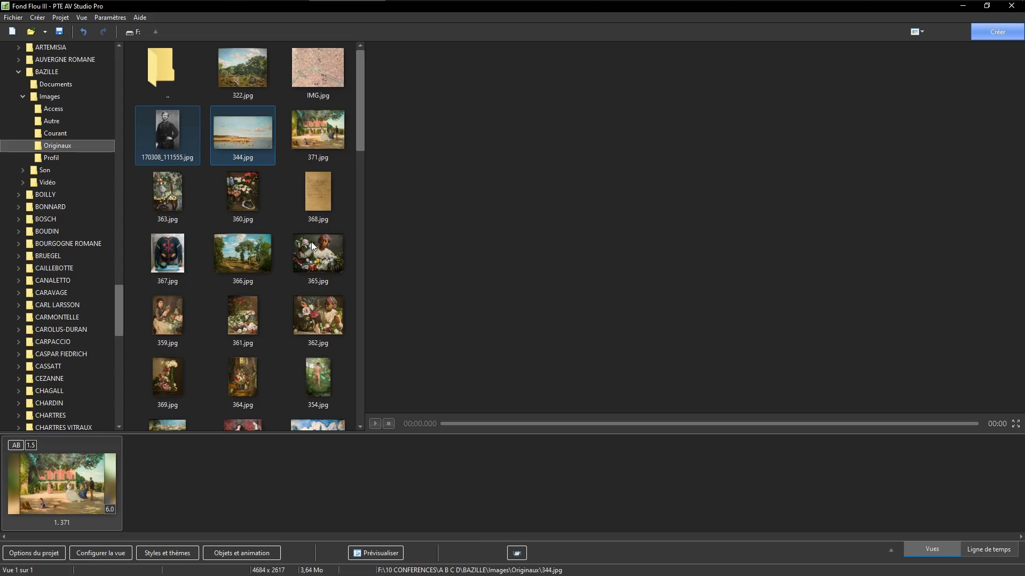
drag(361, 139, 351, 203)
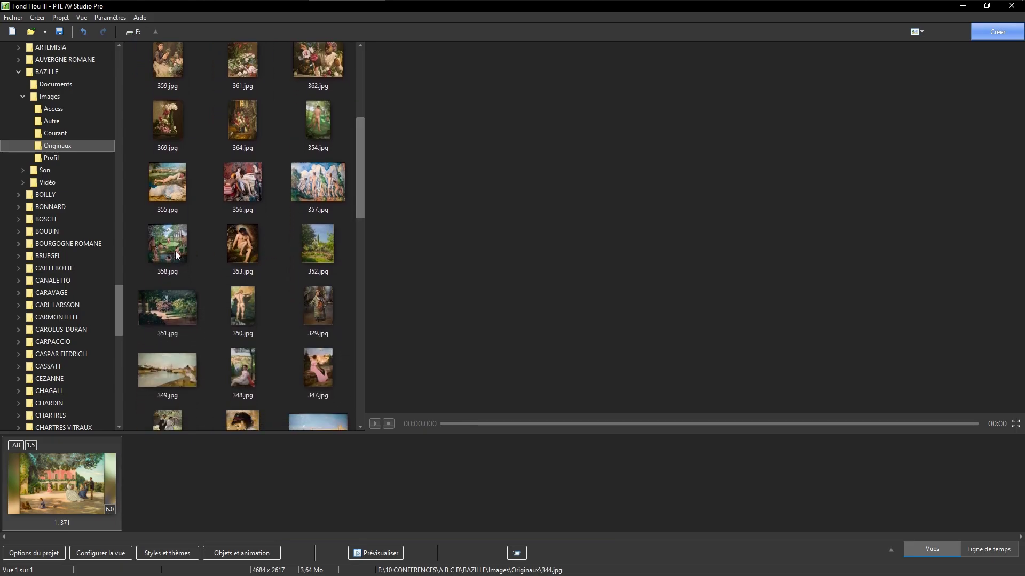
click(161, 244)
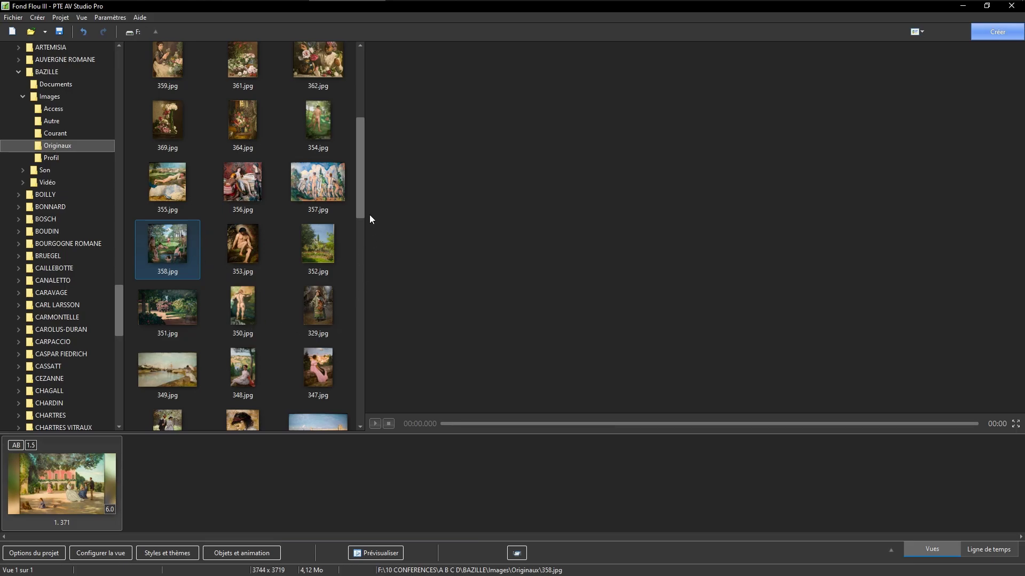
drag(361, 206, 356, 283)
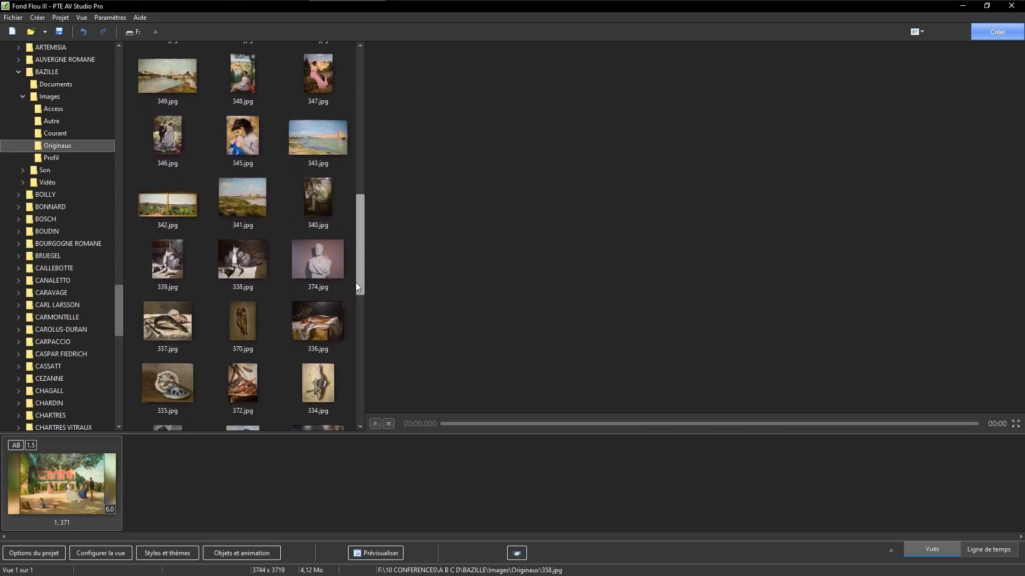
click(168, 213)
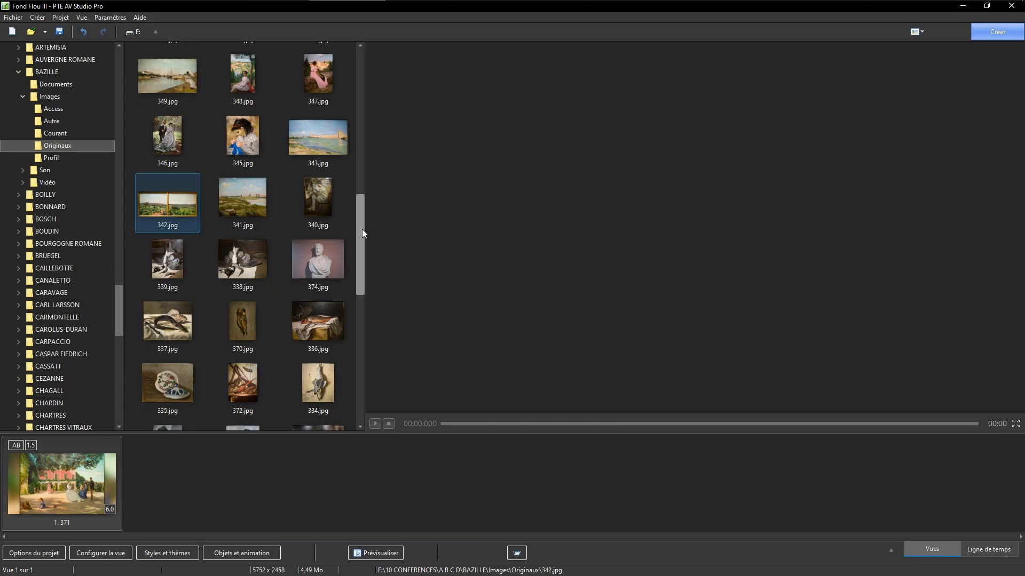
drag(362, 229, 351, 308)
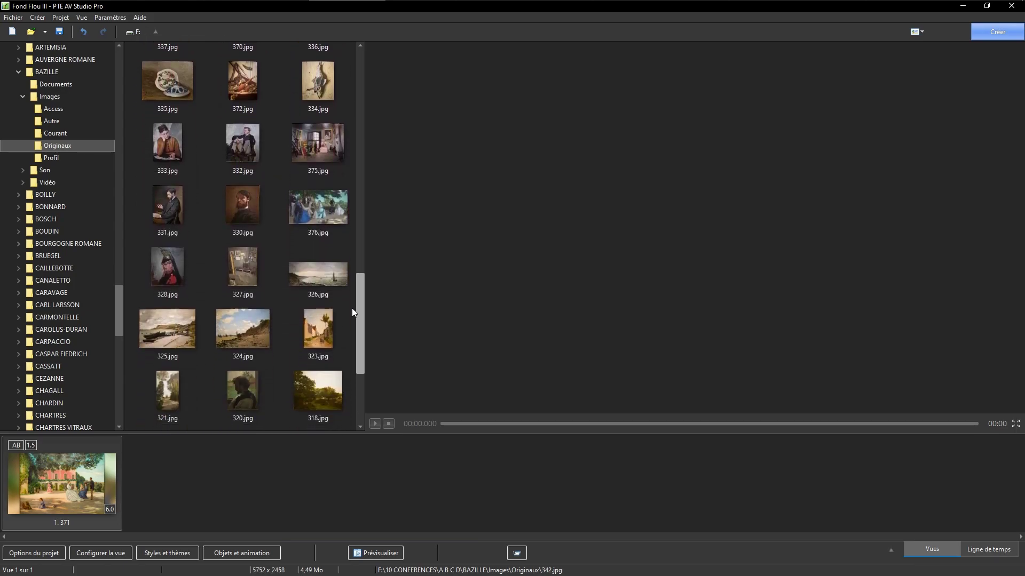
click(306, 279)
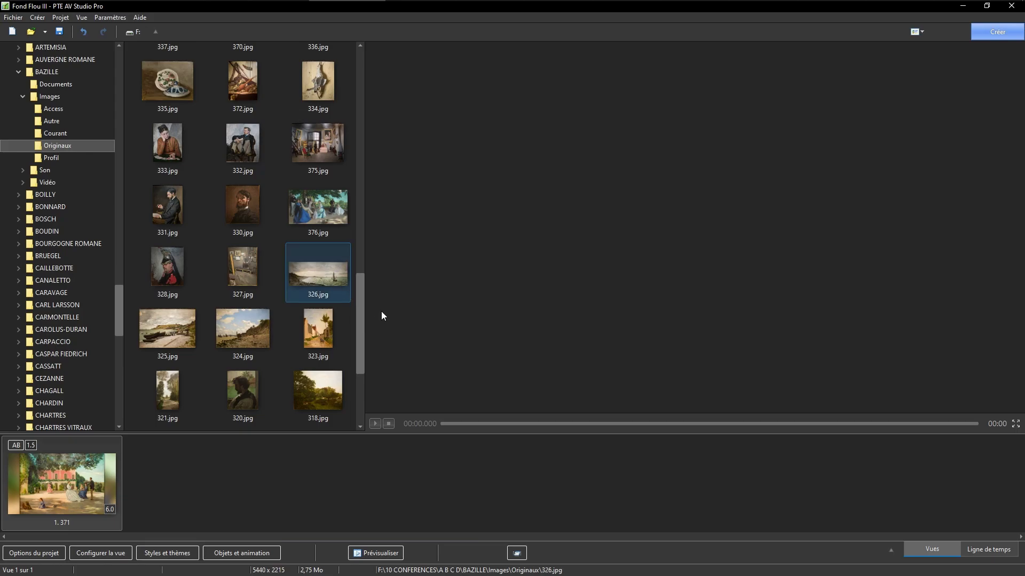
Step: Apply the Fond Flou style from the Diapositif category to the selected image files
right_click(309, 274)
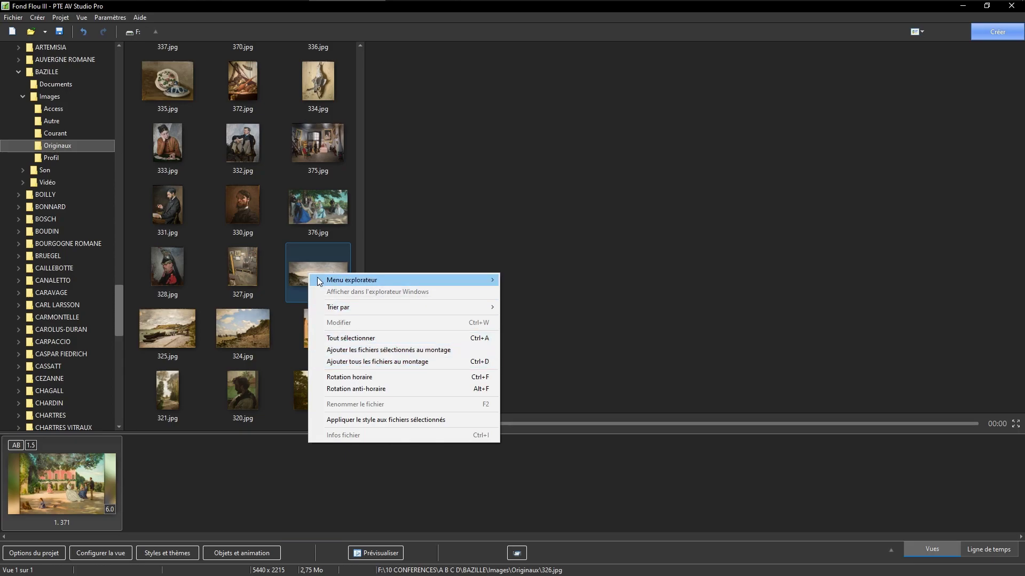
click(363, 421)
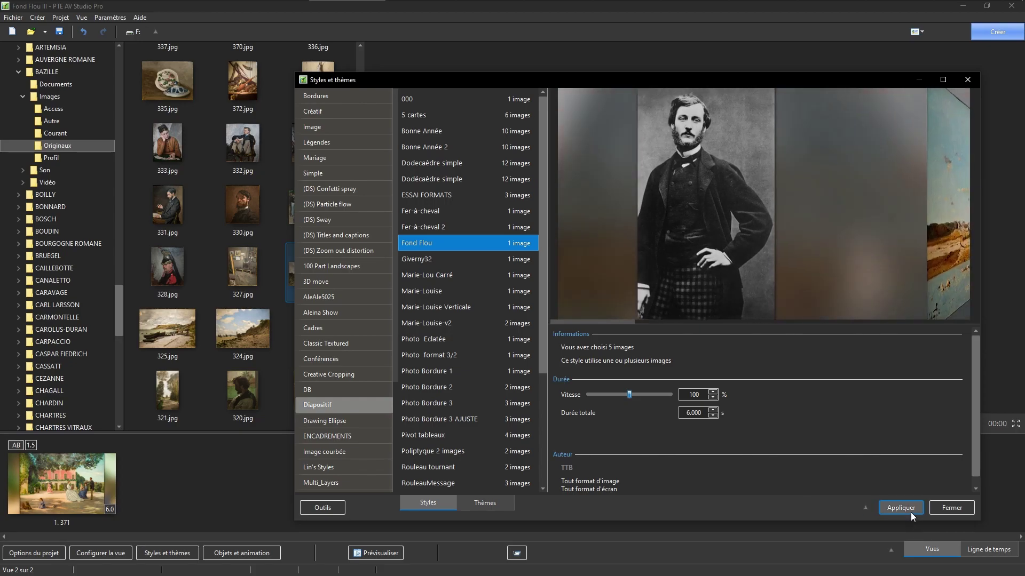
click(906, 508)
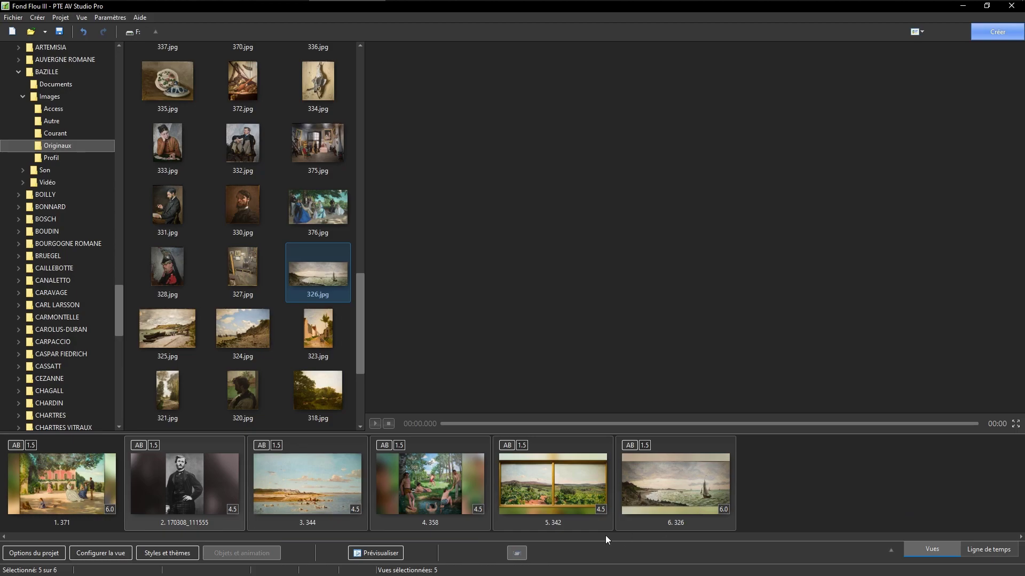
Step: View slides 2 and 3, and copy the blurred background image 344 inside slide 3's Fond frame
click(197, 498)
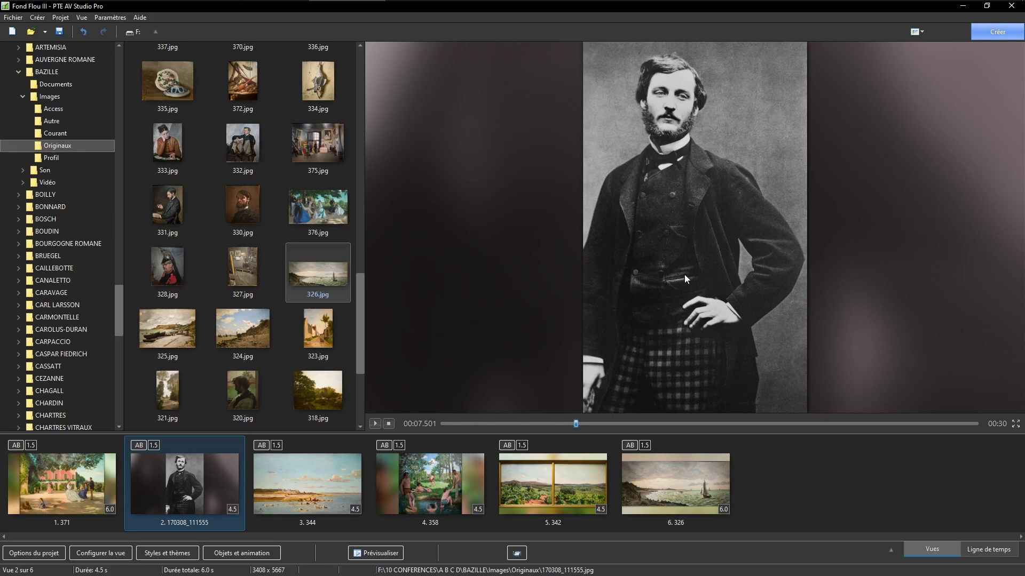
click(299, 476)
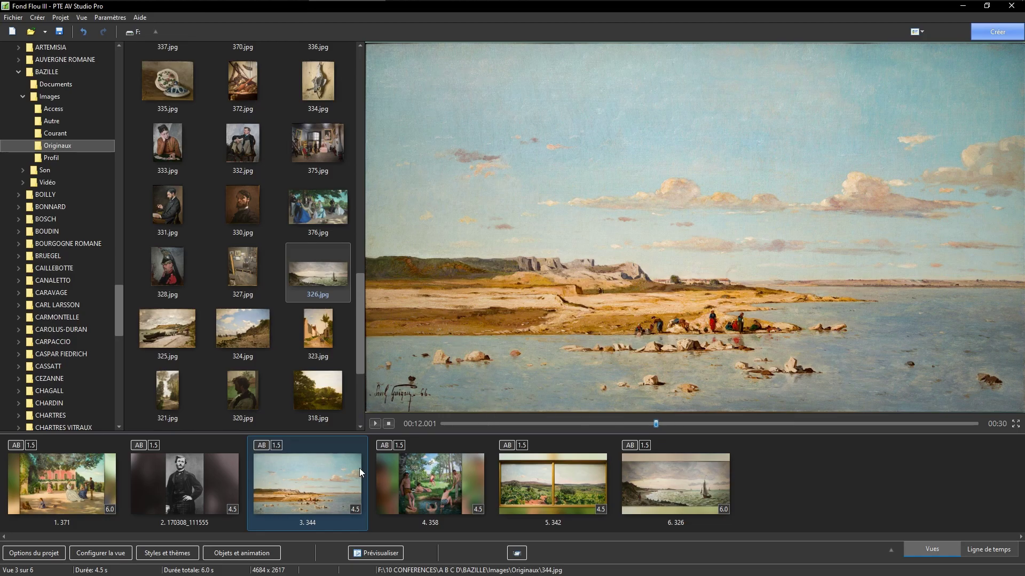
double_click(307, 492)
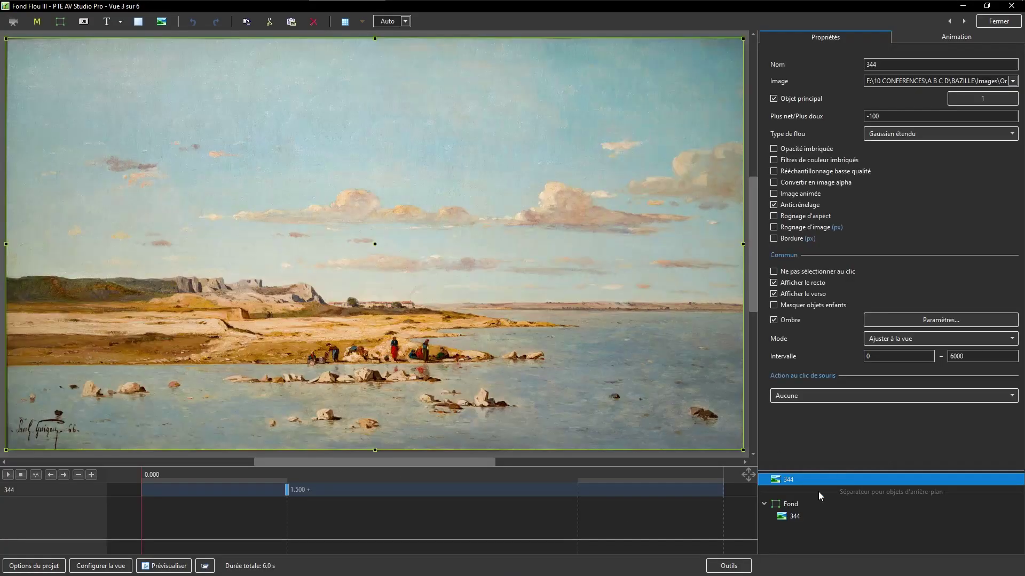
click(797, 517)
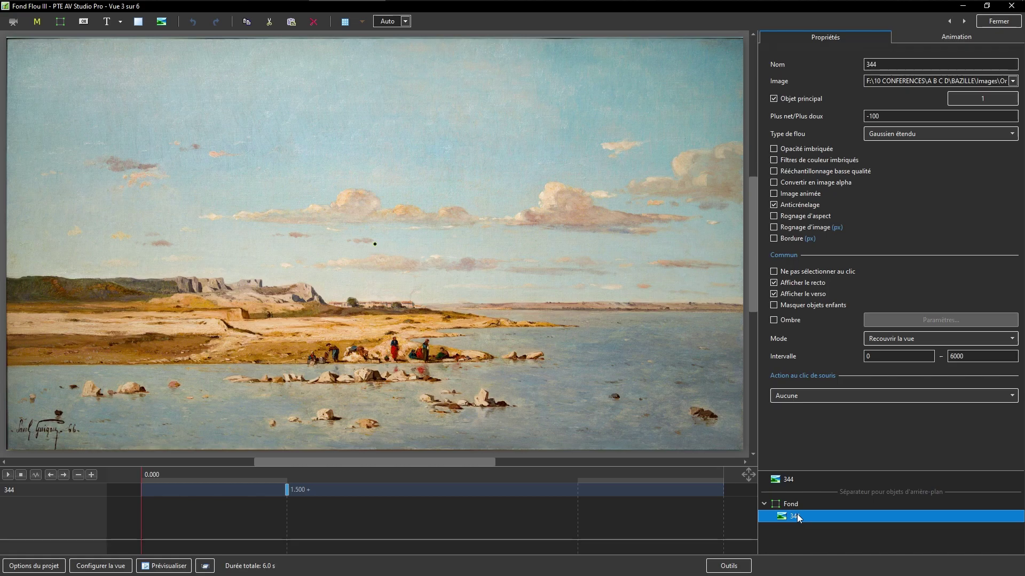
Step: Replace the background image in slide 2's Fond frame with the copied image 344 and close the object editor
click(949, 21)
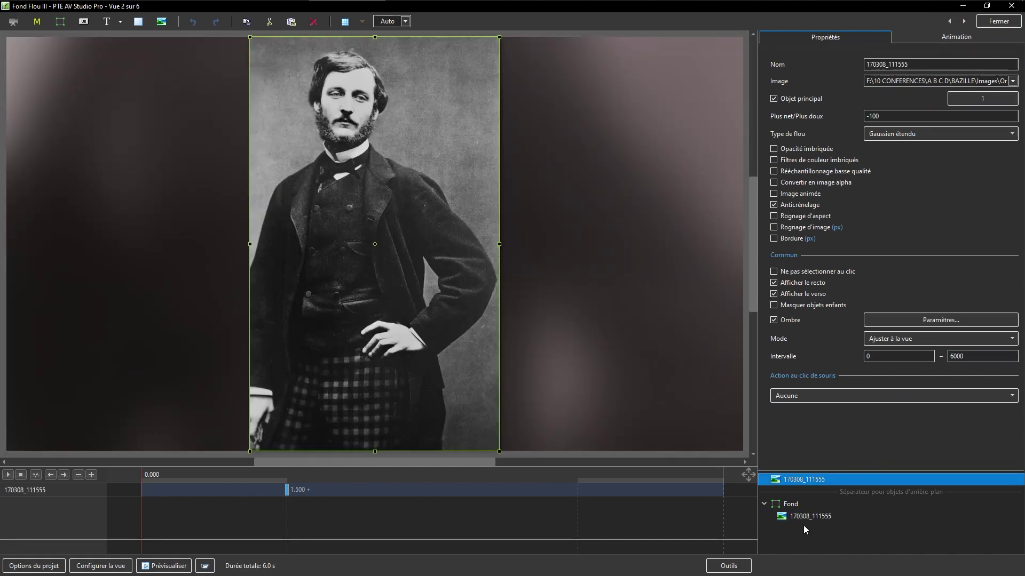
click(795, 516)
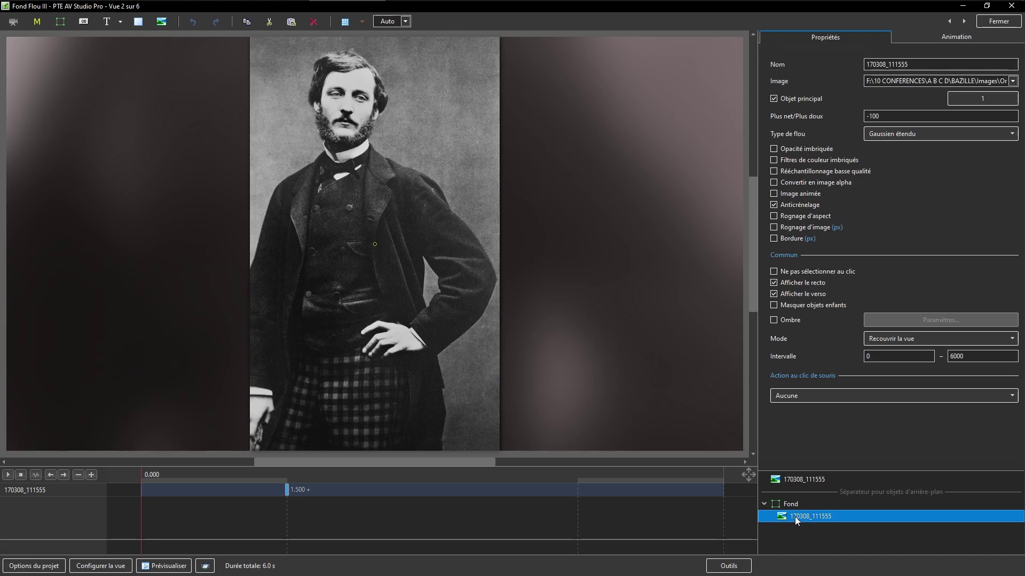
key(Delete)
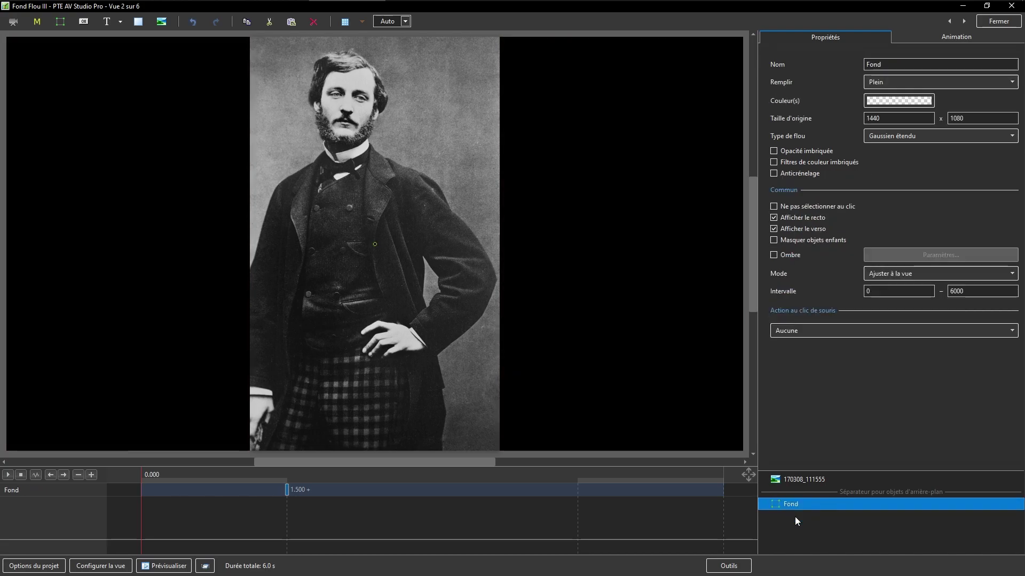
key(ctrl+z)
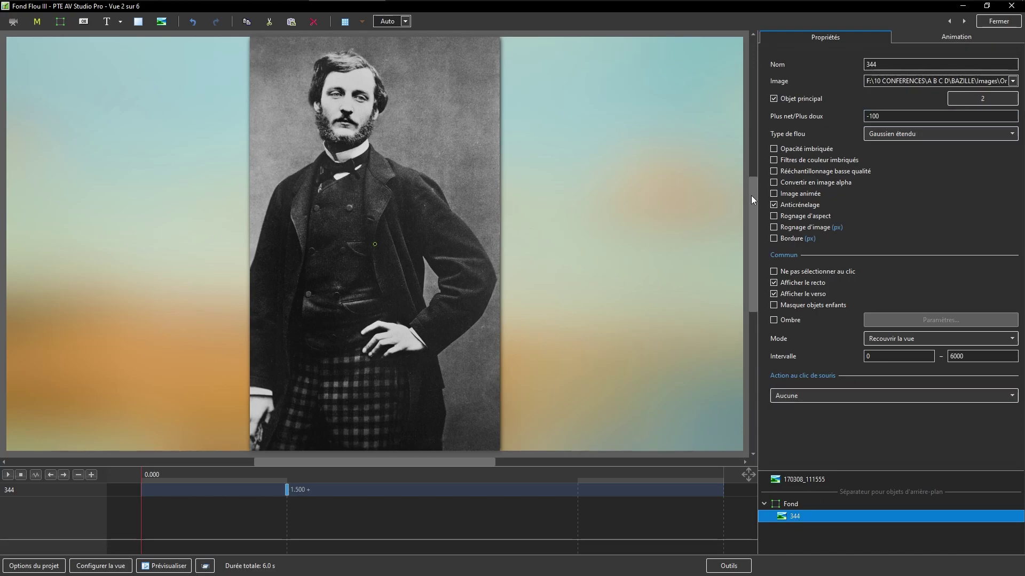
click(991, 22)
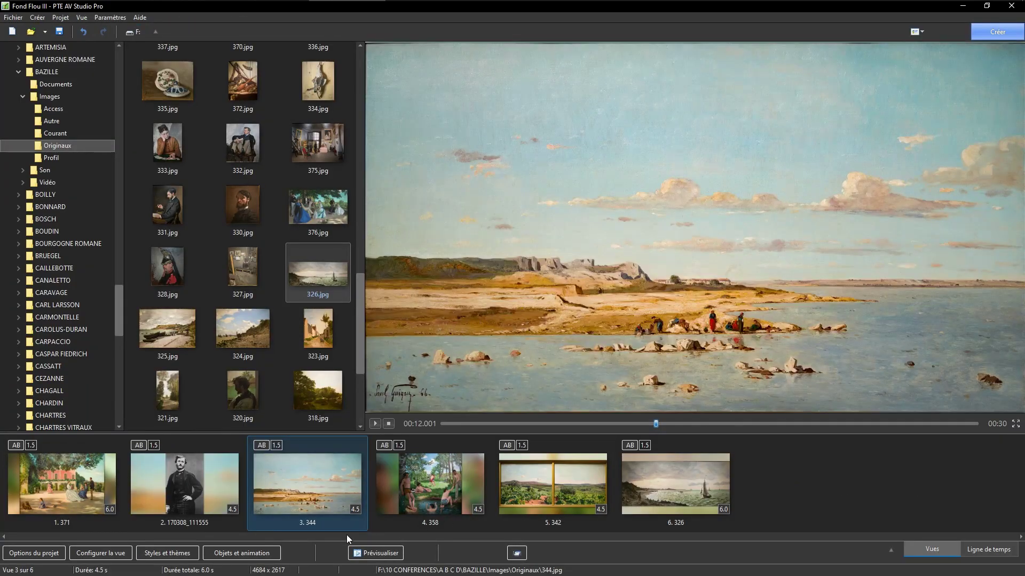
Step: Set the blurred background image 358 on slide 4 to saturation 37 and luminosity 26
click(422, 485)
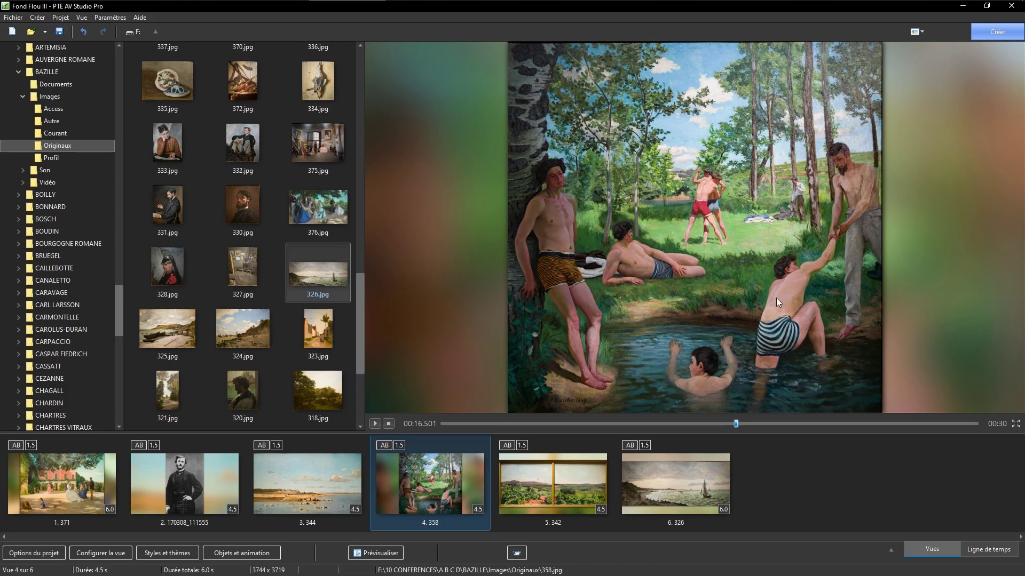
double_click(441, 484)
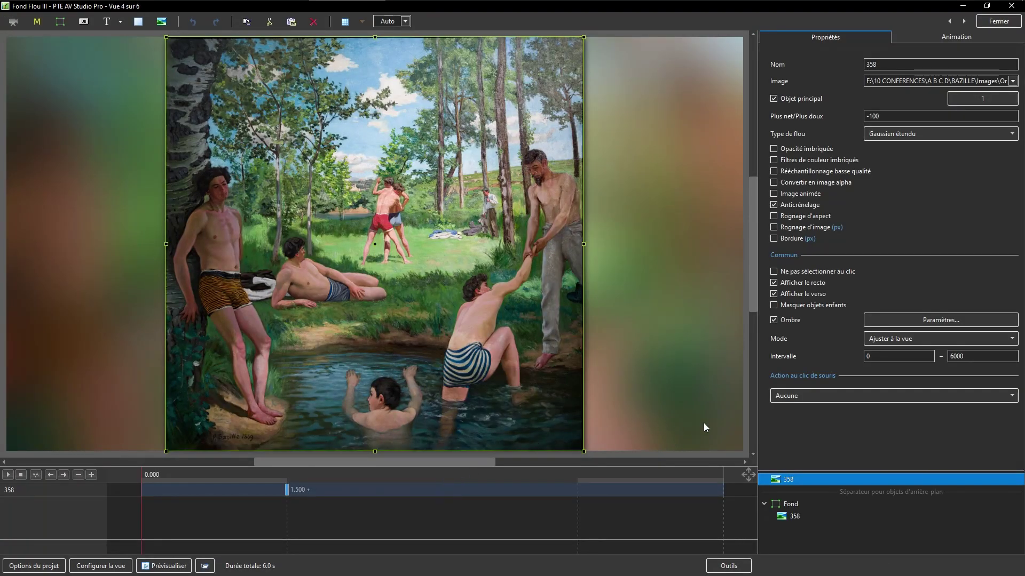
click(792, 518)
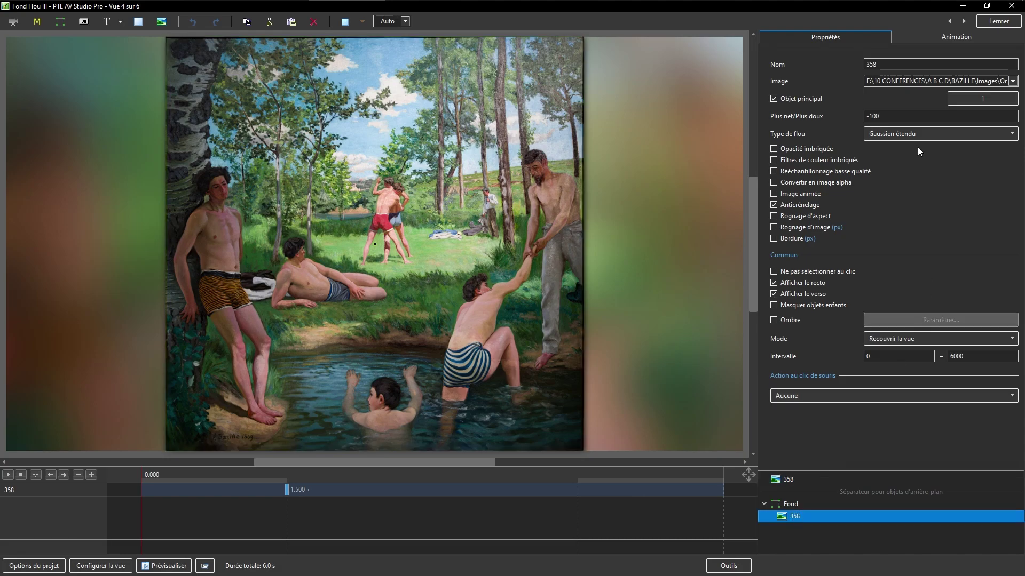
click(949, 36)
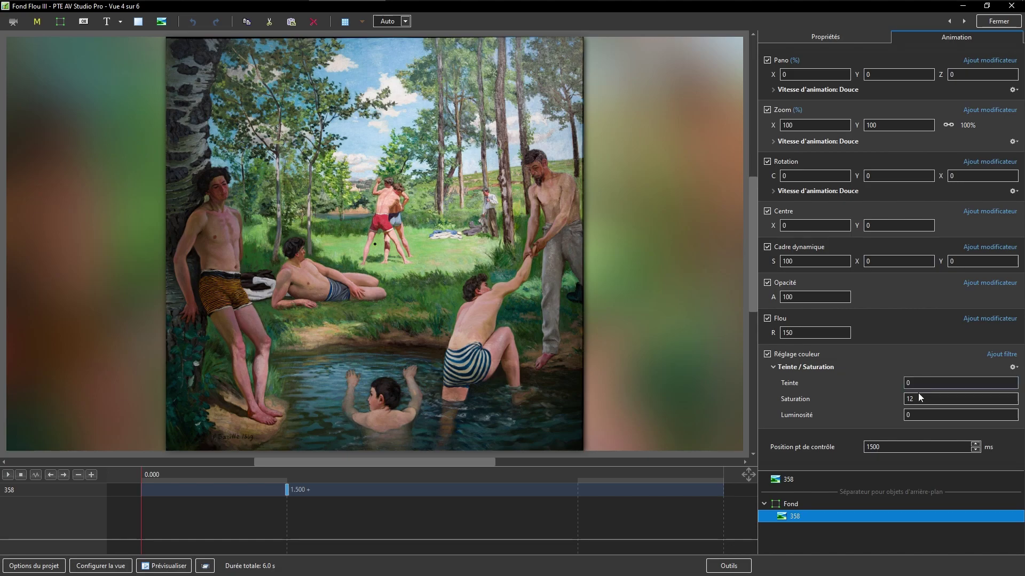
drag(887, 417, 898, 420)
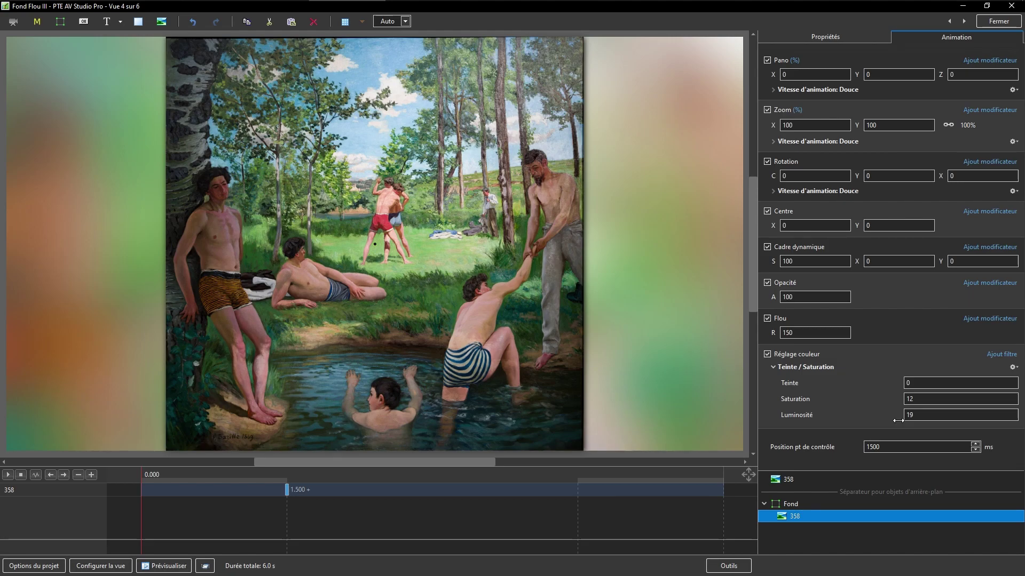
mouse_move(886, 402)
mouse_down()
mouse_move(901, 404)
mouse_move(894, 415)
mouse_move(893, 383)
mouse_move(903, 385)
mouse_move(889, 396)
mouse_up()
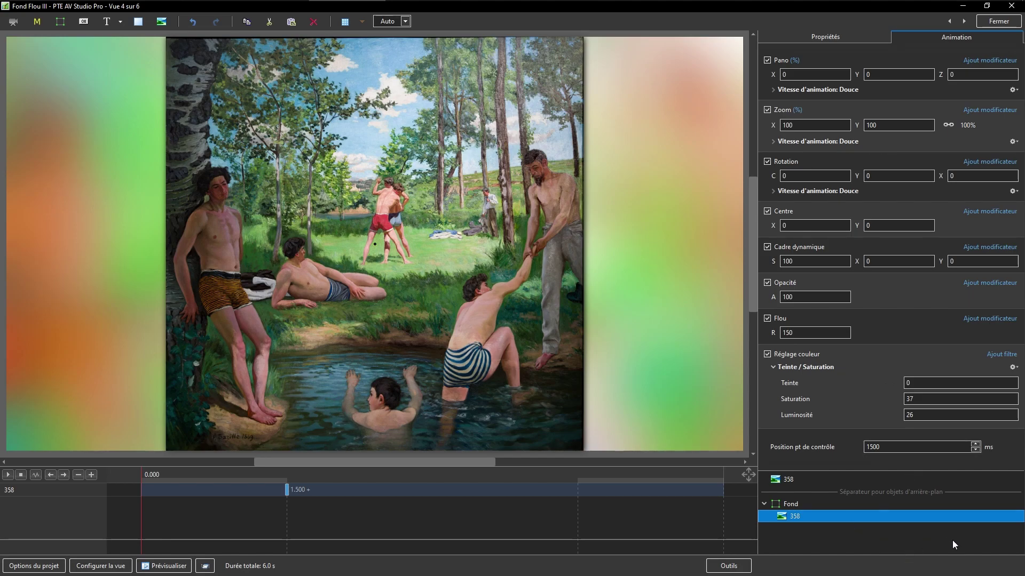
Step: Close the object editor and preview the slideshow, ending the playback on the last slide
click(988, 20)
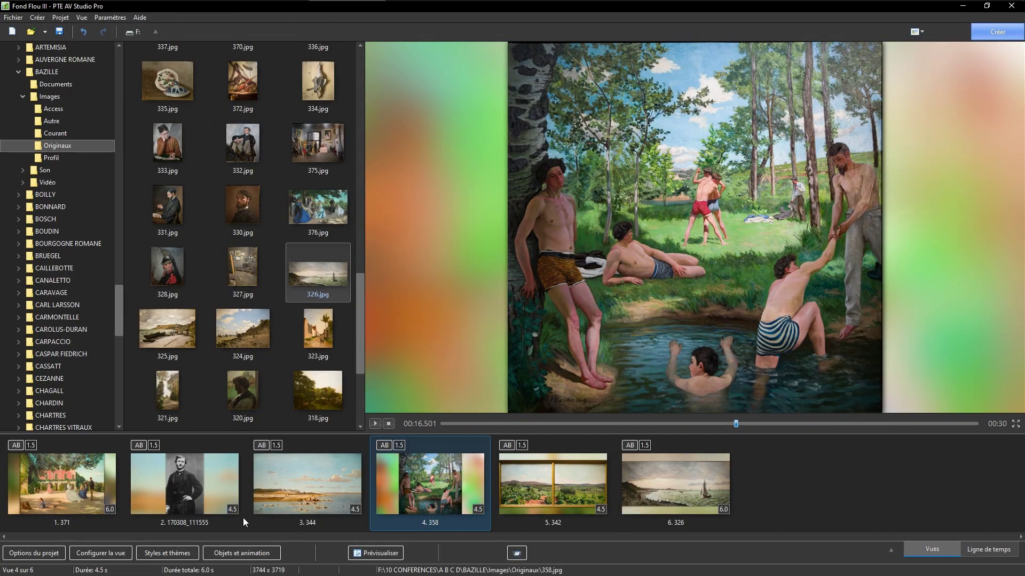
click(376, 554)
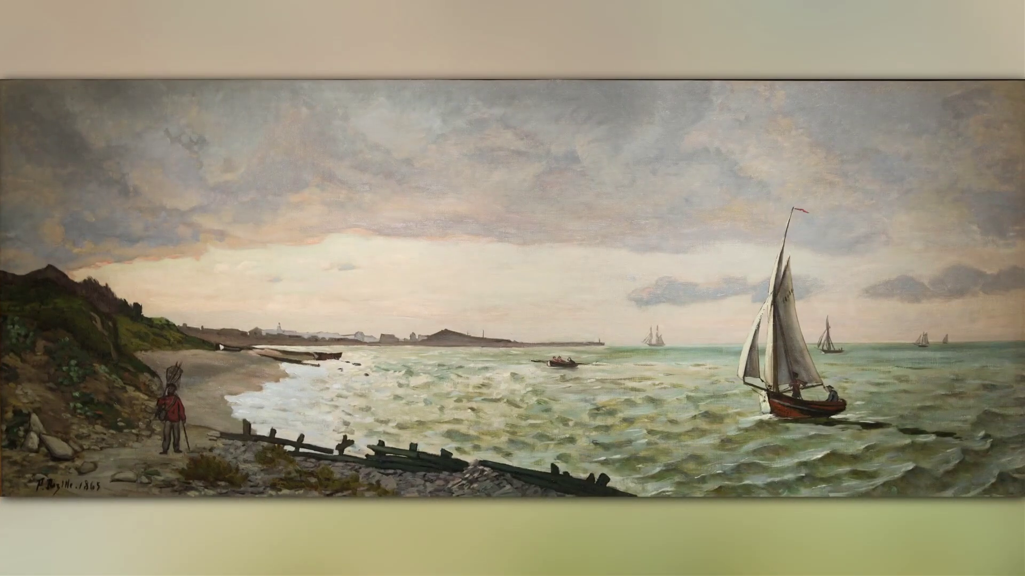
key(Escape)
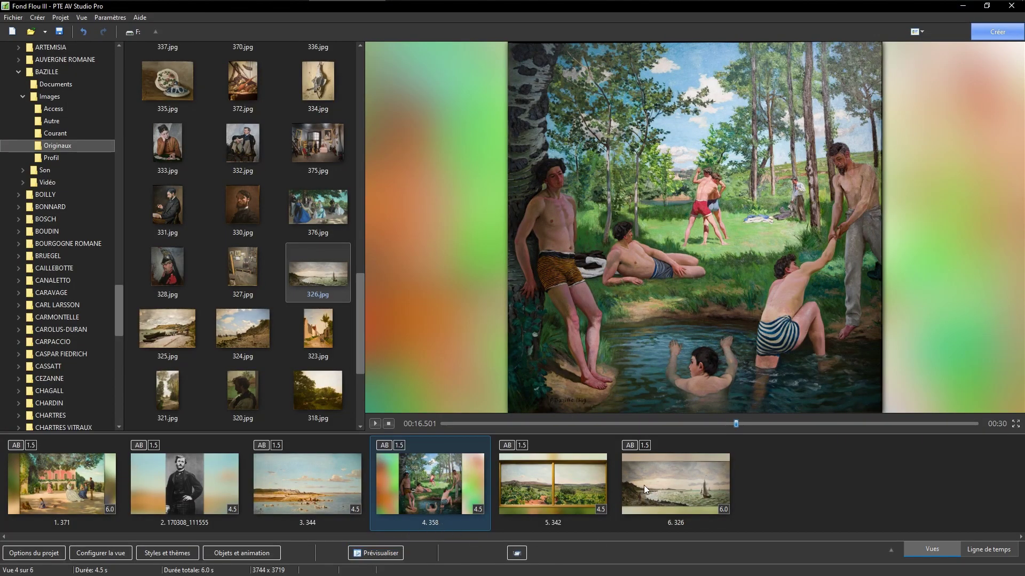
Step: Compare slides 5 and 6, and display the grid over slide 5 in the object editor
click(643, 485)
click(581, 479)
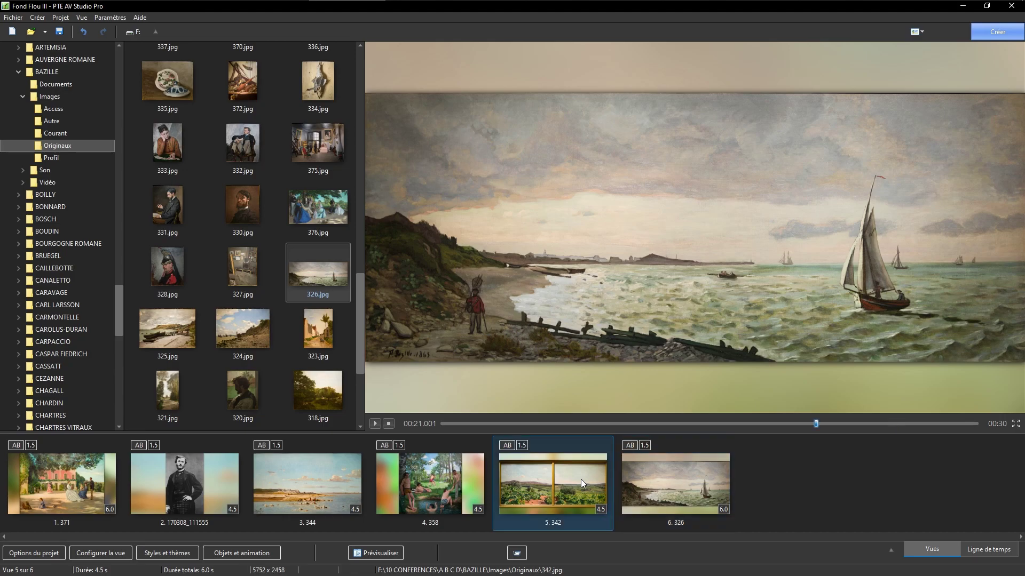
click(667, 483)
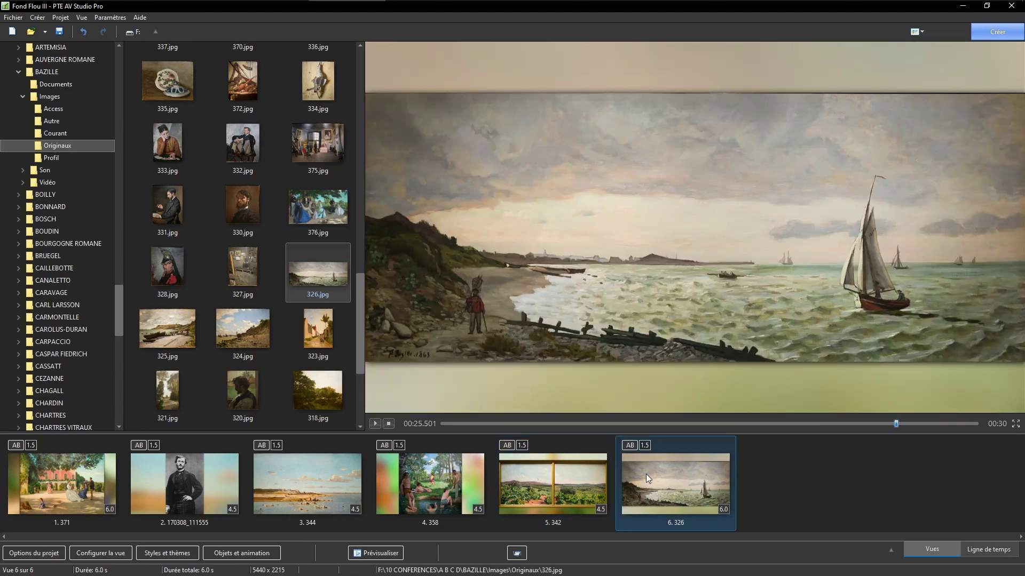
double_click(572, 478)
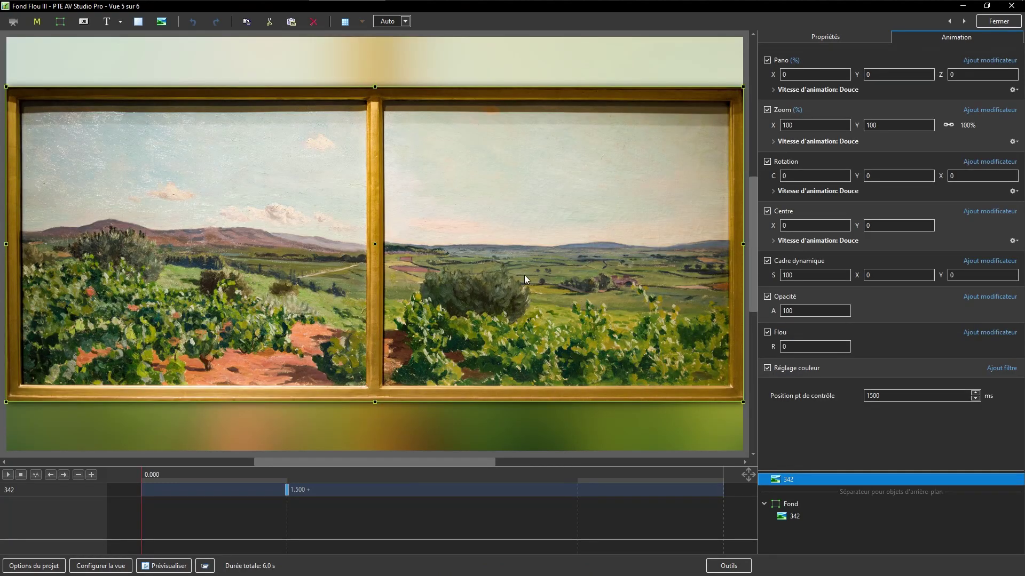
click(345, 22)
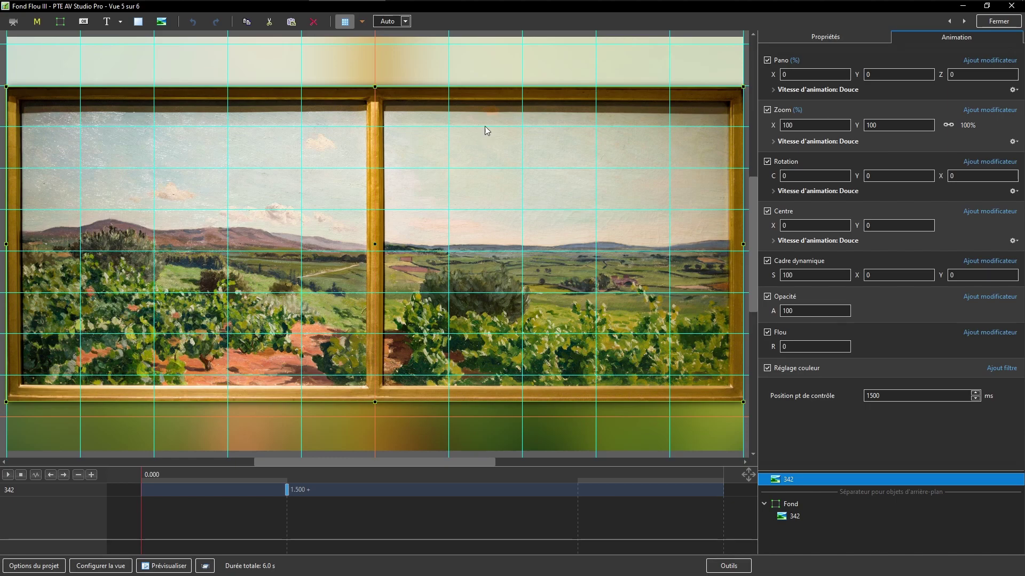
Step: Try a vertical grid offset (Décalage) of 500, set it to 81 instead, and close the grid options
click(362, 22)
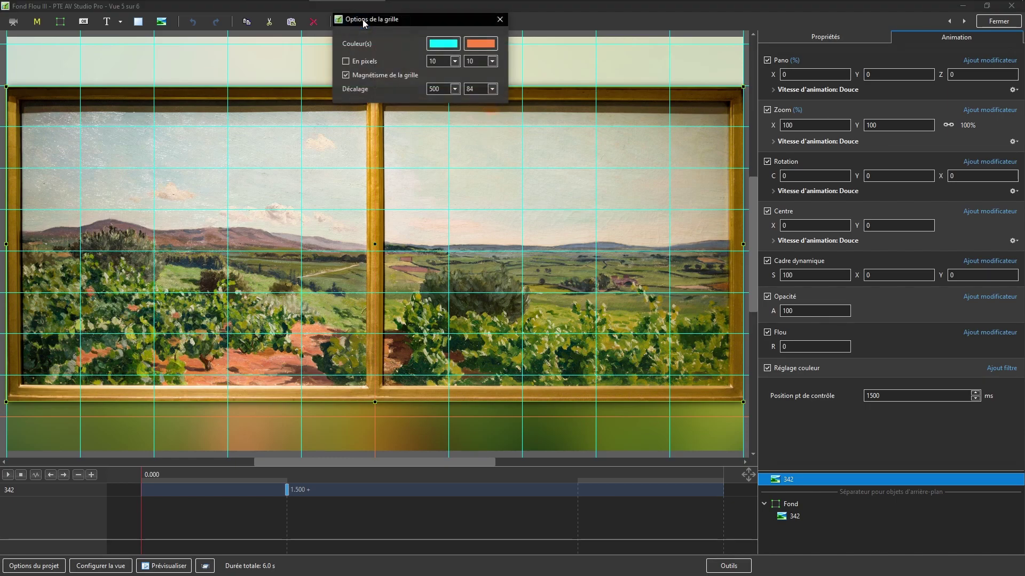
double_click(477, 87)
text(500)
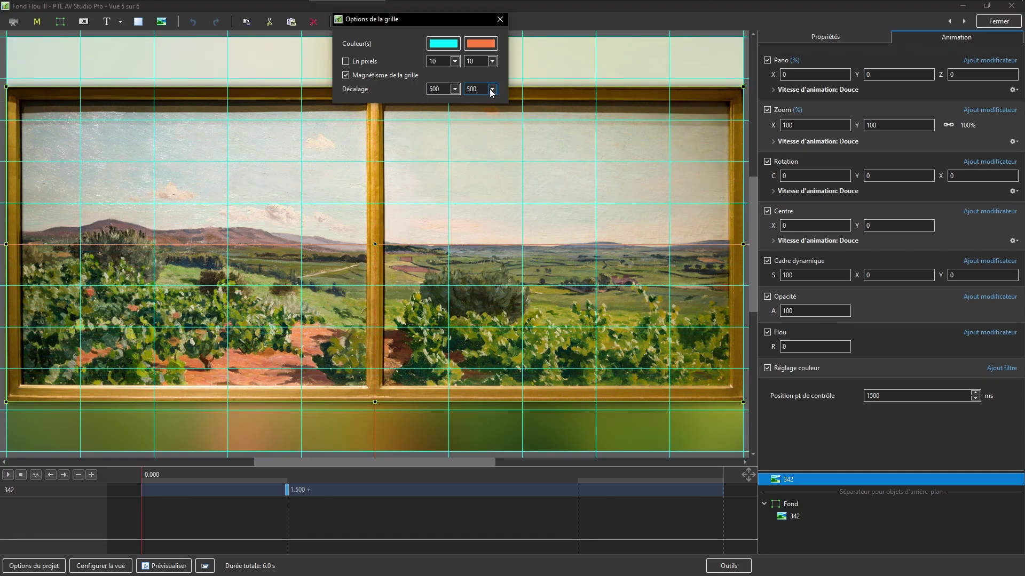
click(491, 90)
drag(491, 109, 487, 107)
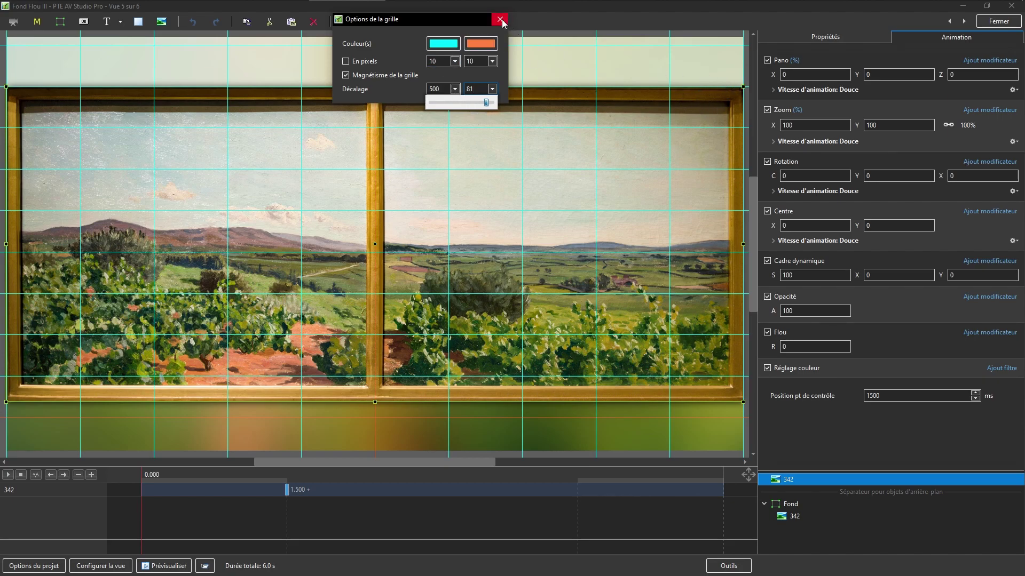
click(955, 30)
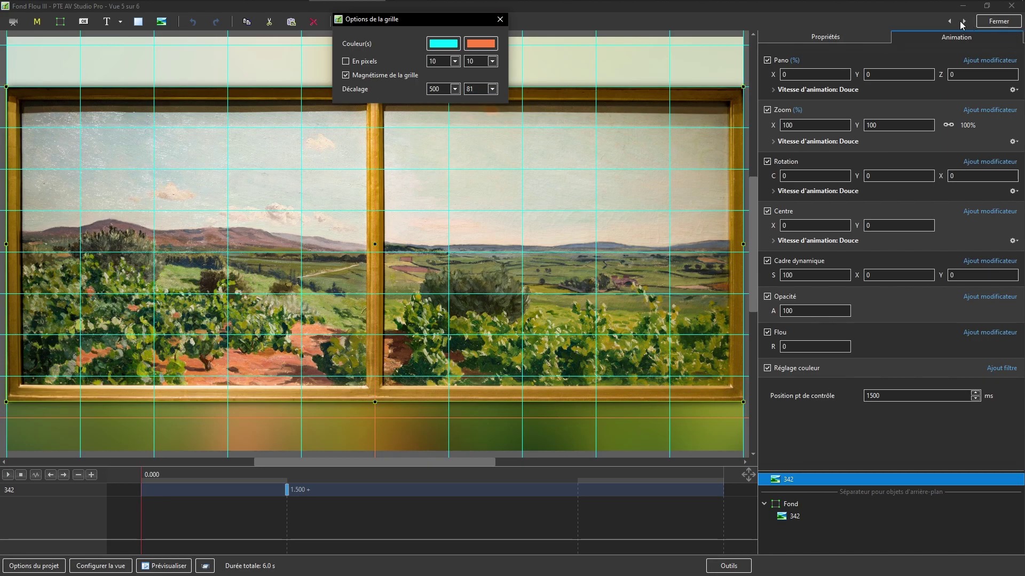
click(500, 20)
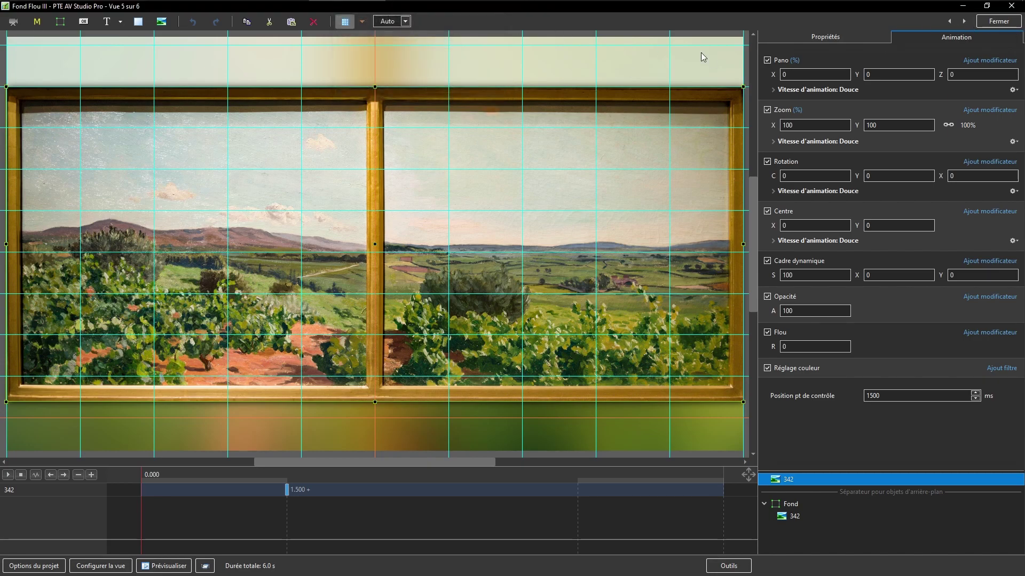
Step: Enlarge the main image 326 on slide 6 to a zoom of 105 and close the object editor
click(968, 21)
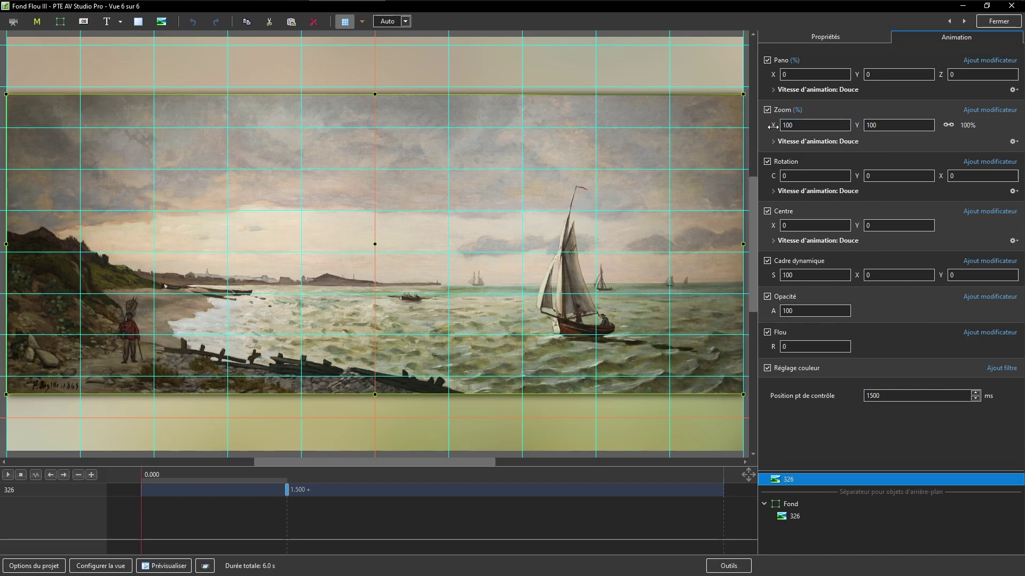
drag(773, 126, 774, 127)
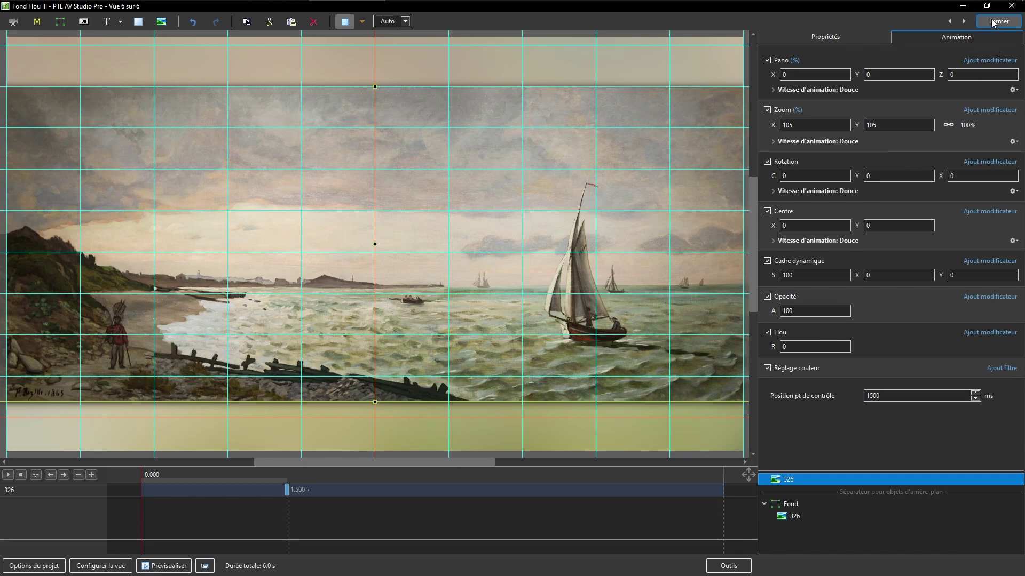
click(985, 24)
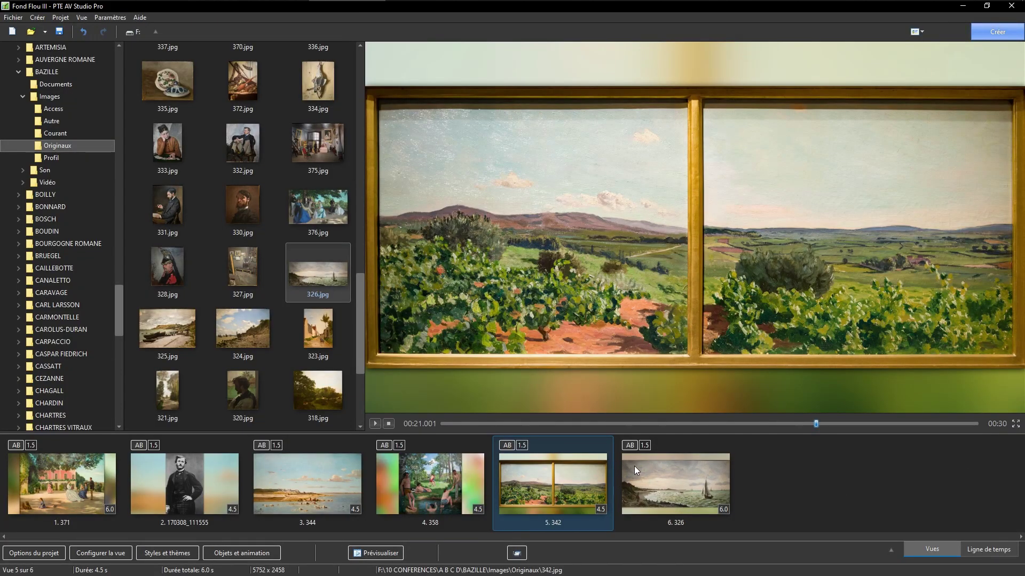
Step: Set slide 5's transition to Cube 3D with the De haut en bas variant
click(506, 446)
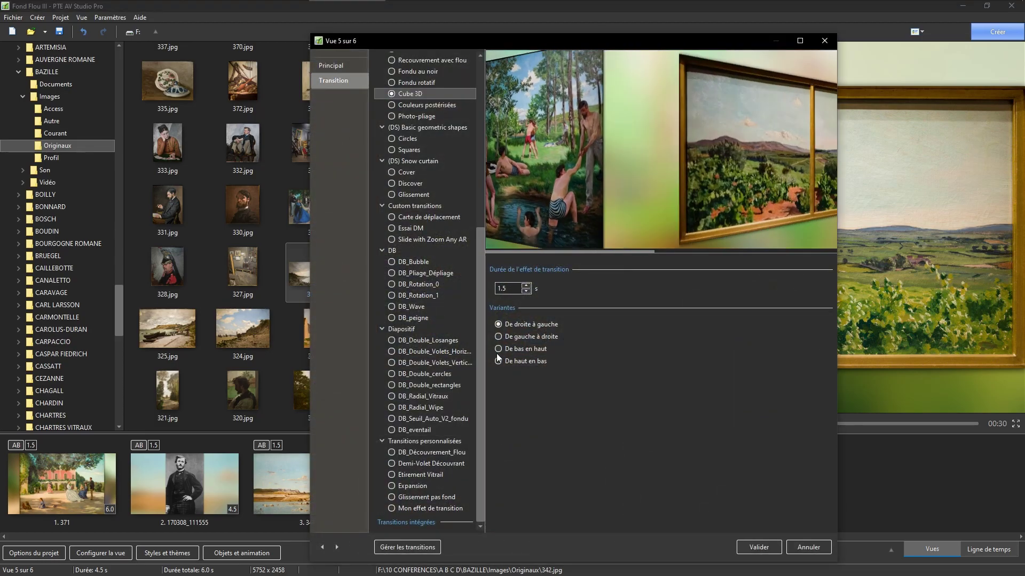
click(507, 360)
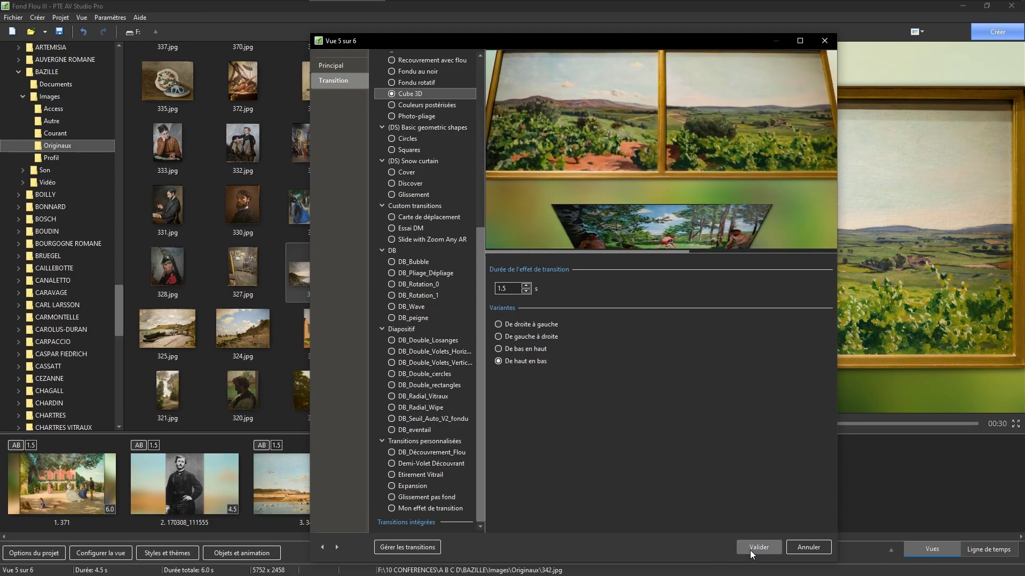
click(750, 549)
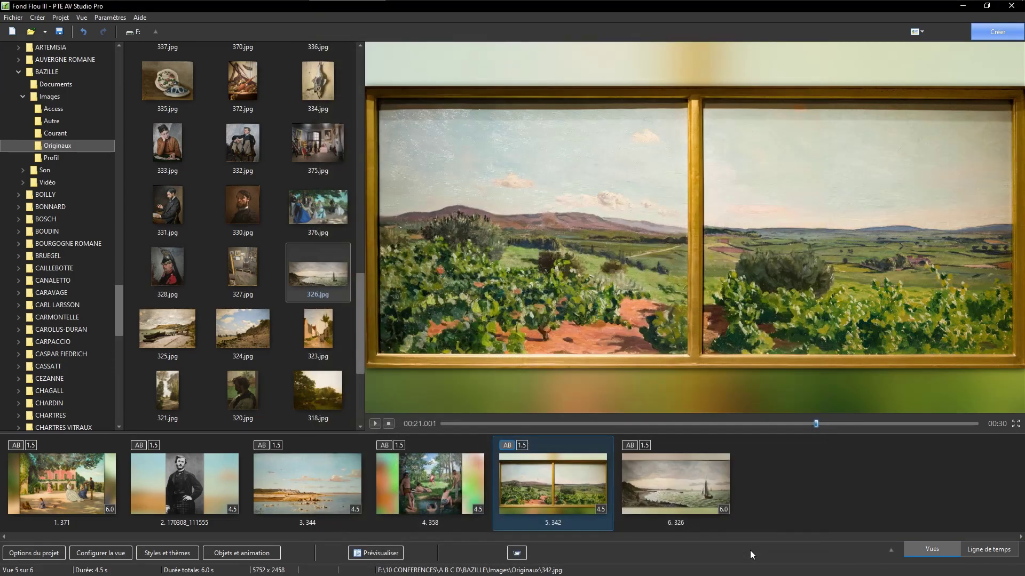
click(415, 488)
click(376, 446)
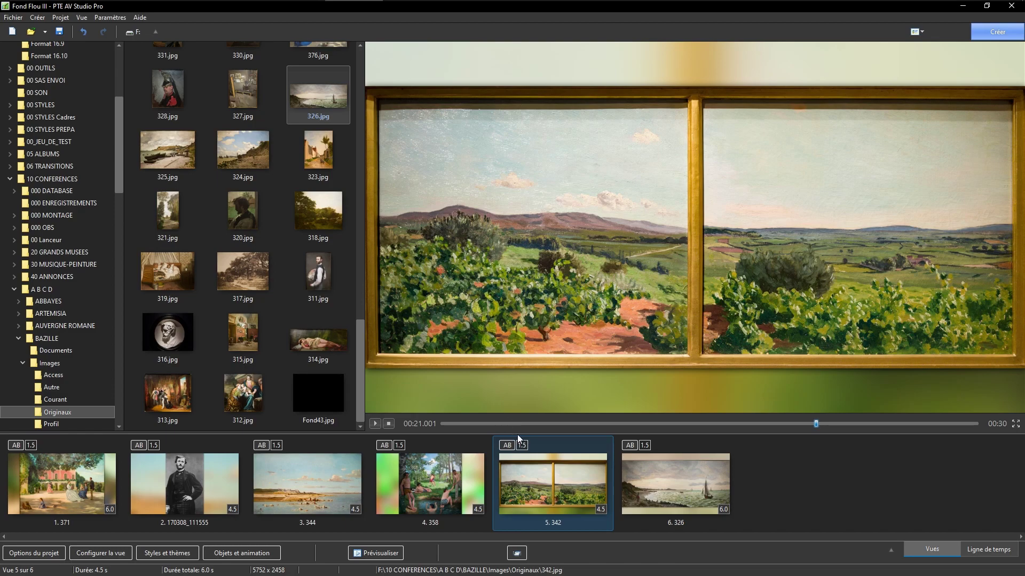
Step: Examine the background-object separator in slide 5's object list and its entry among the addable objects, and close the editor
double_click(546, 478)
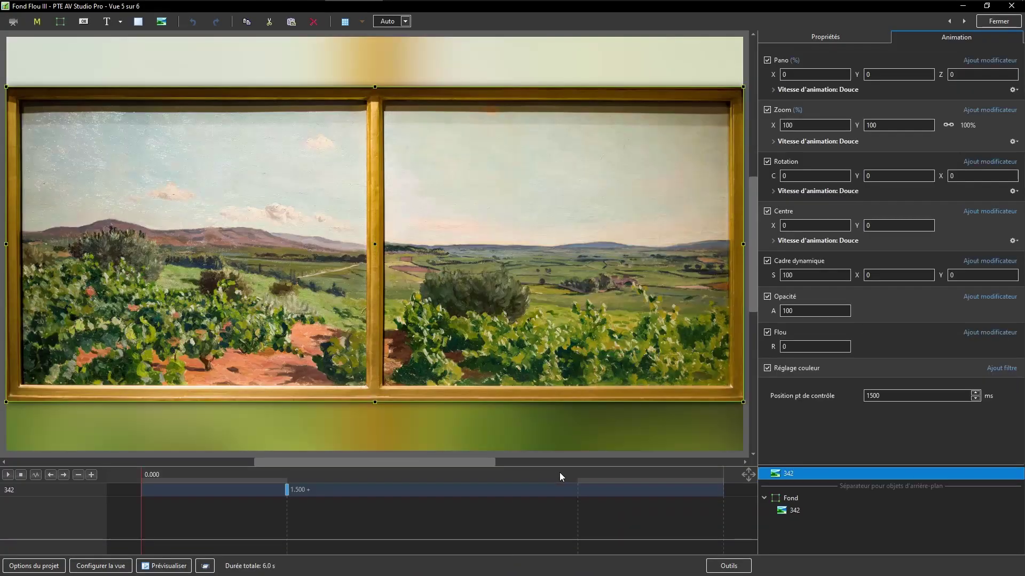
click(848, 489)
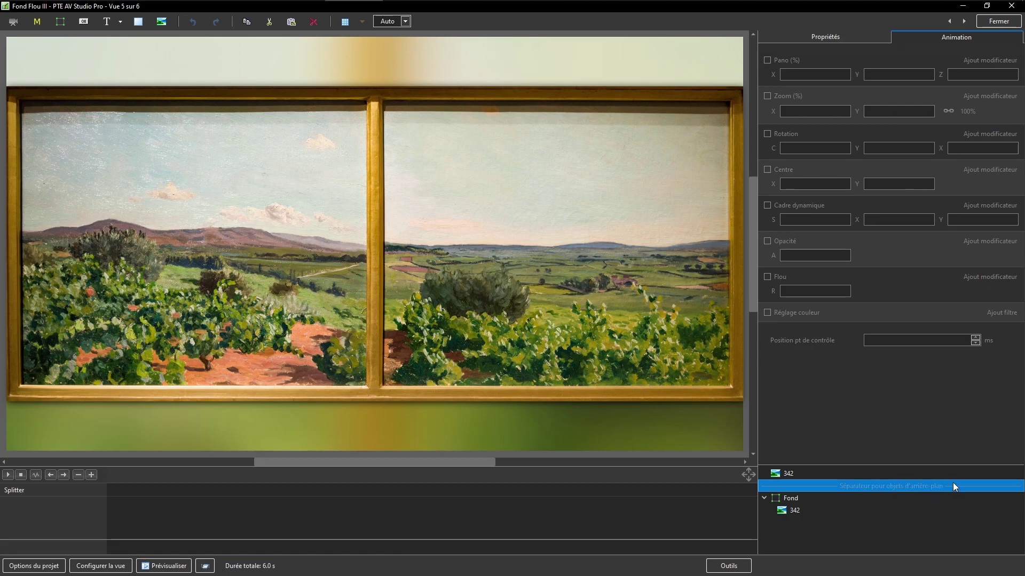
right_click(816, 484)
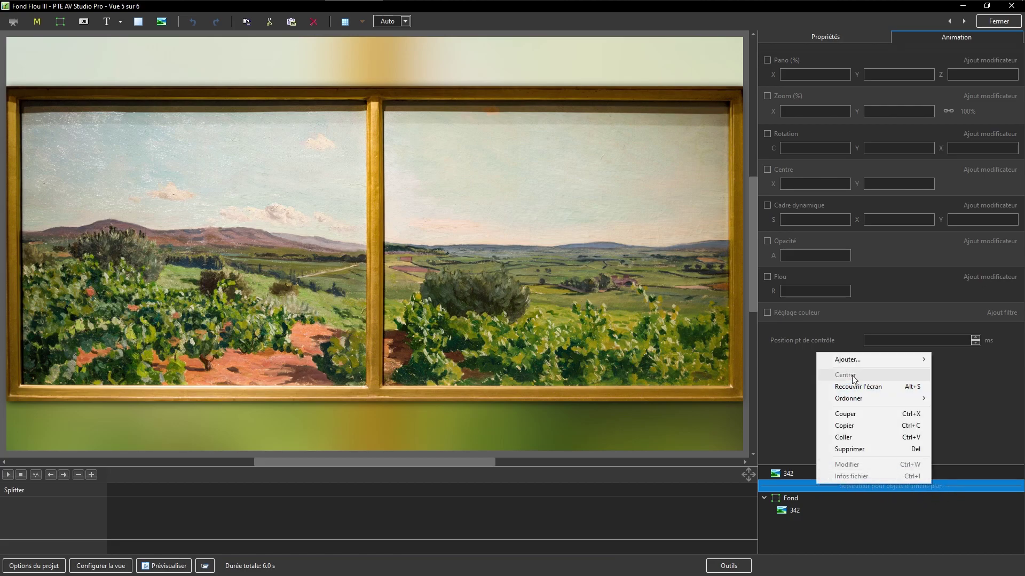
mouse_move(856, 363)
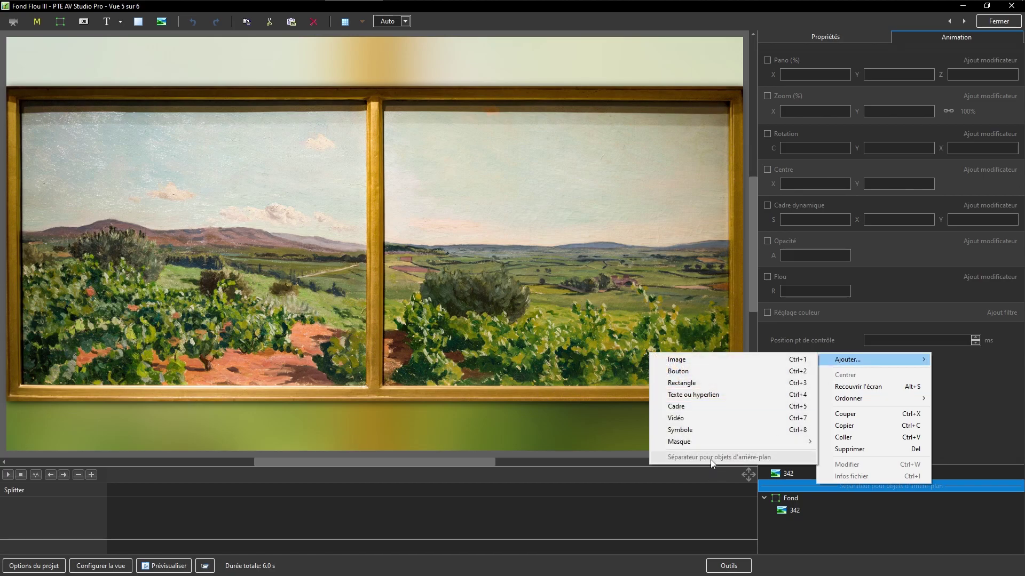
click(855, 536)
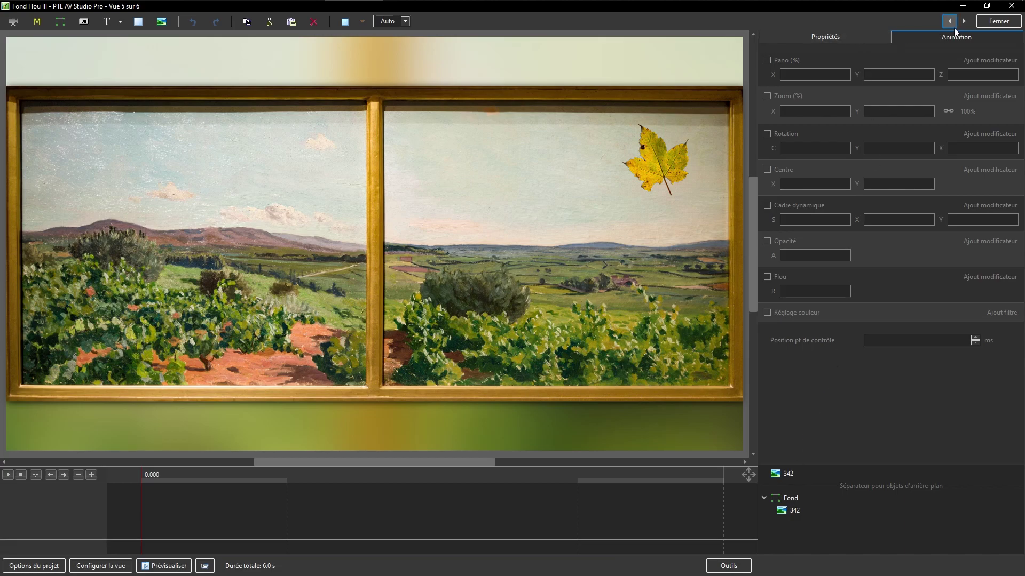
click(997, 21)
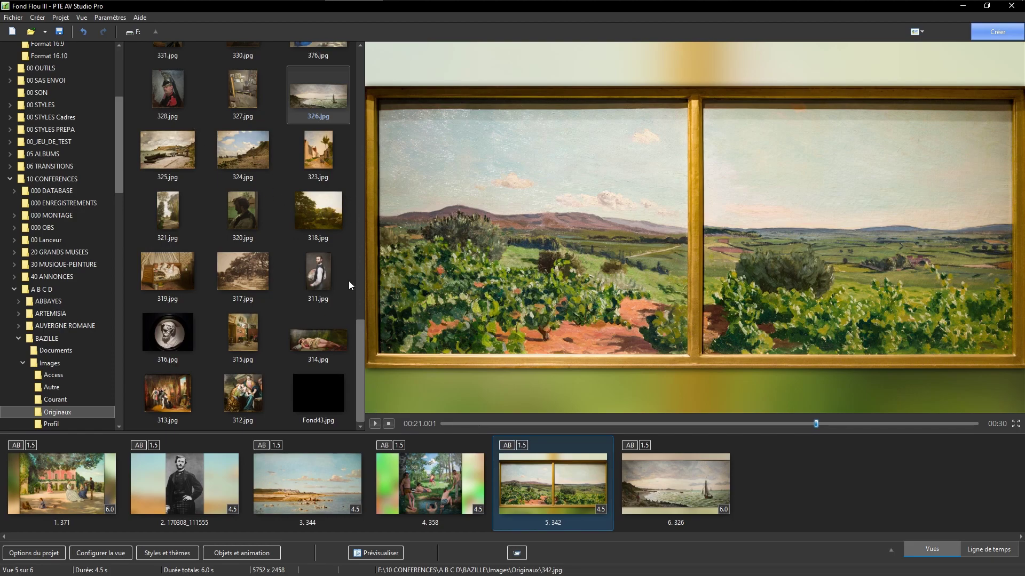
Step: Apply the Fond Flou style to 312.jpg and move the new slide to position 5, between slides 358 and 342
click(244, 396)
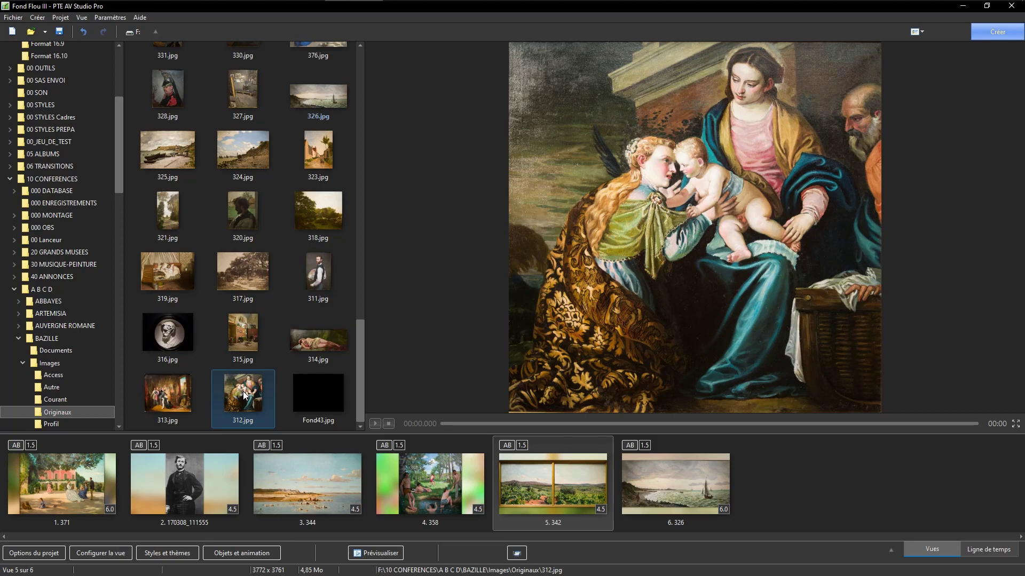
right_click(244, 395)
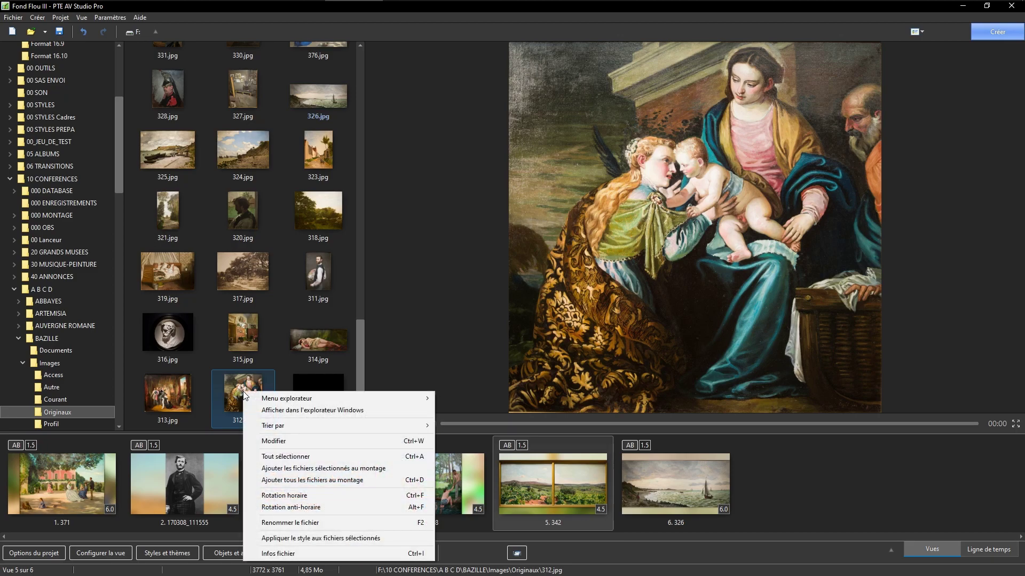
click(291, 538)
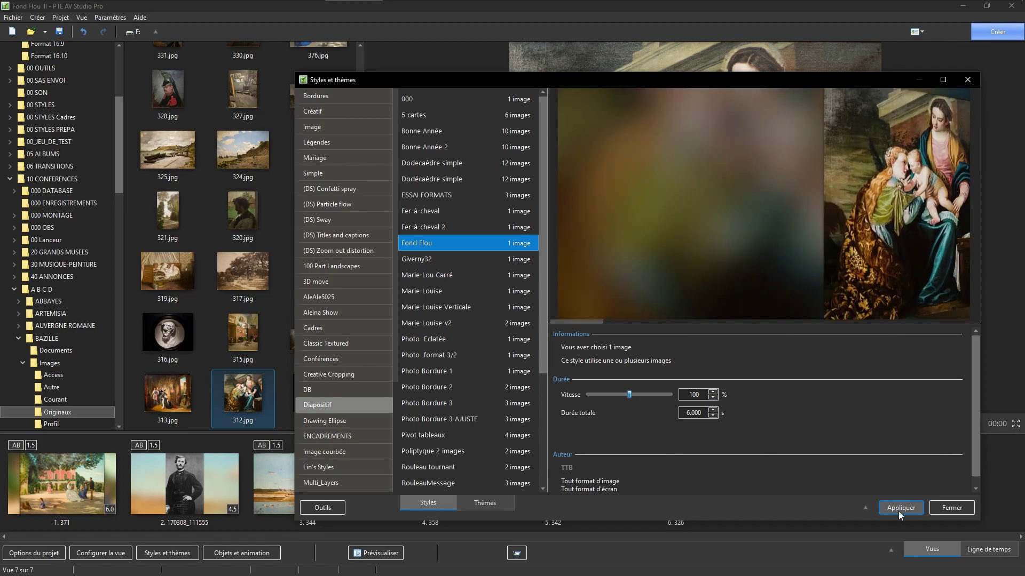
click(902, 507)
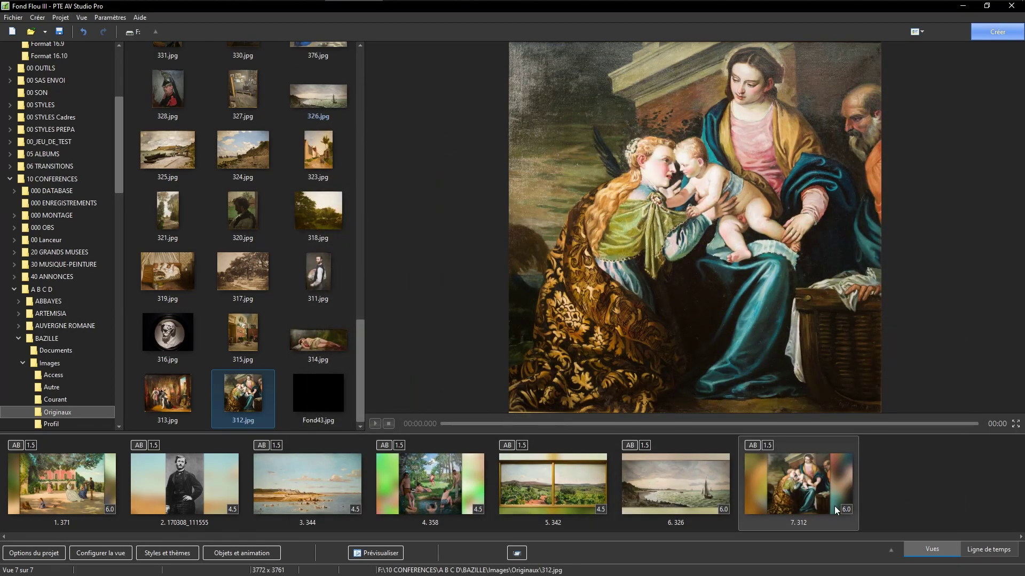
drag(805, 500, 527, 507)
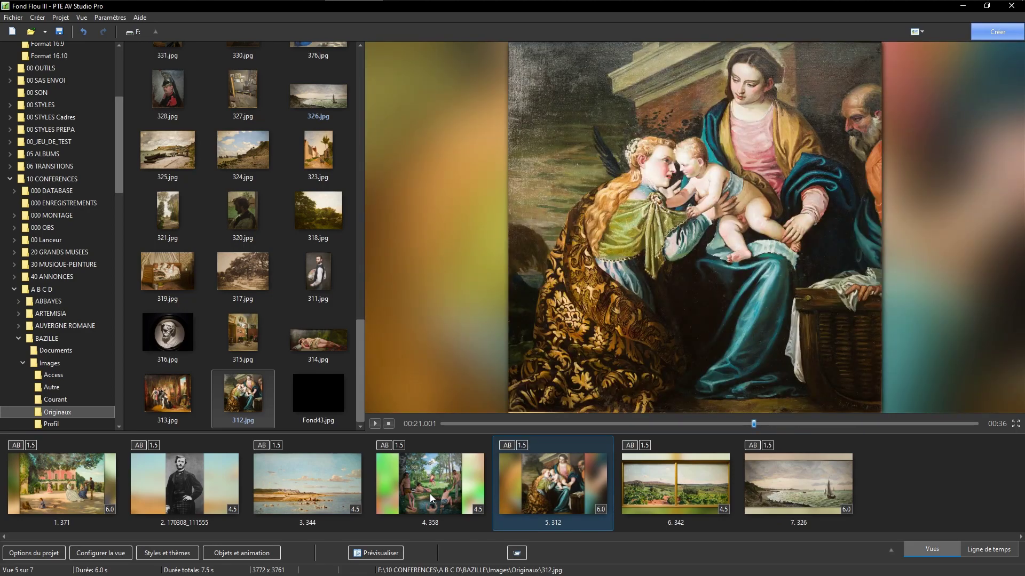
Step: Enable aspect-ratio cropping on slide 5's main image 312 and set the ratio to 1:1
right_click(544, 488)
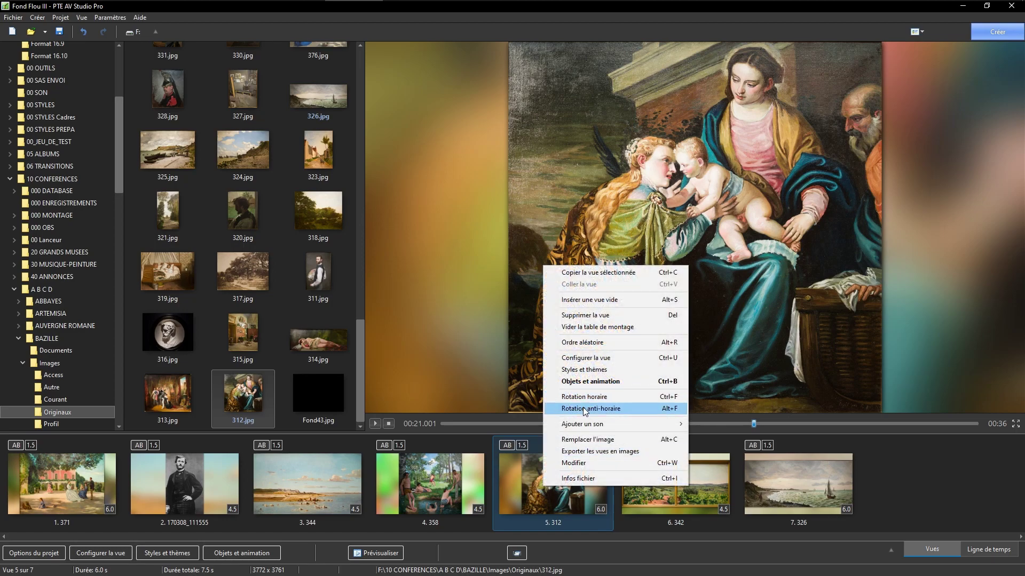
click(527, 490)
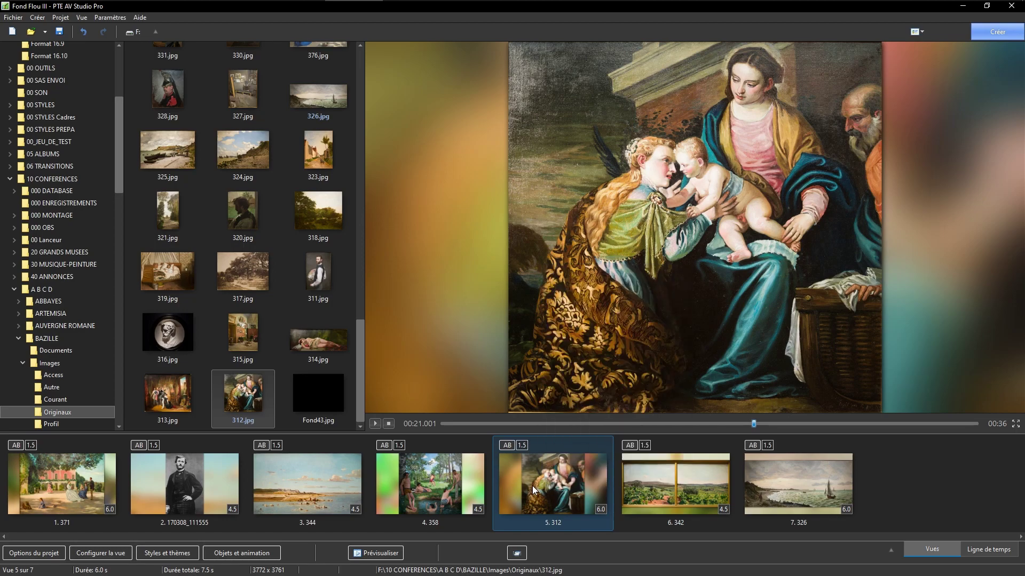
double_click(533, 485)
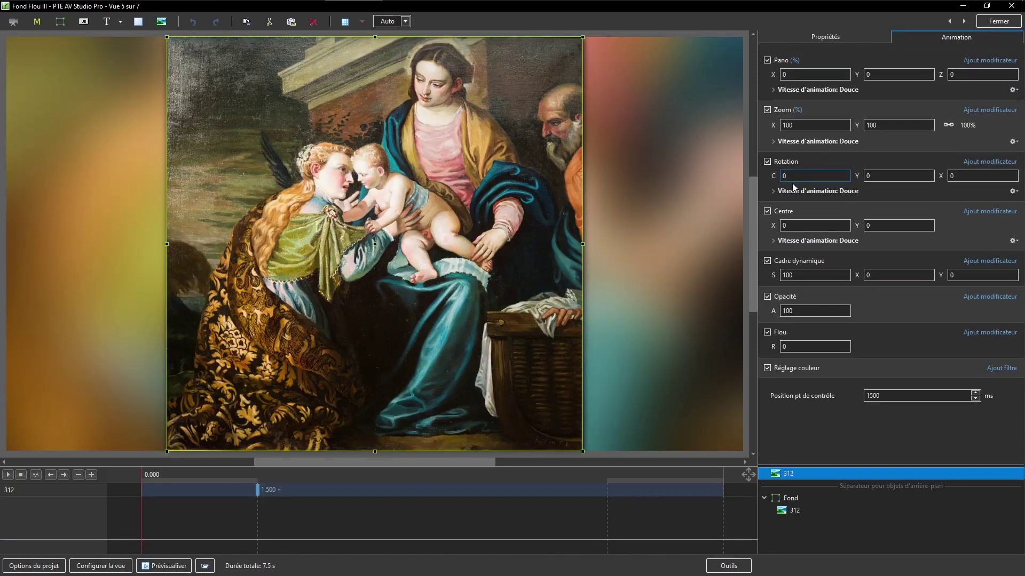
click(840, 36)
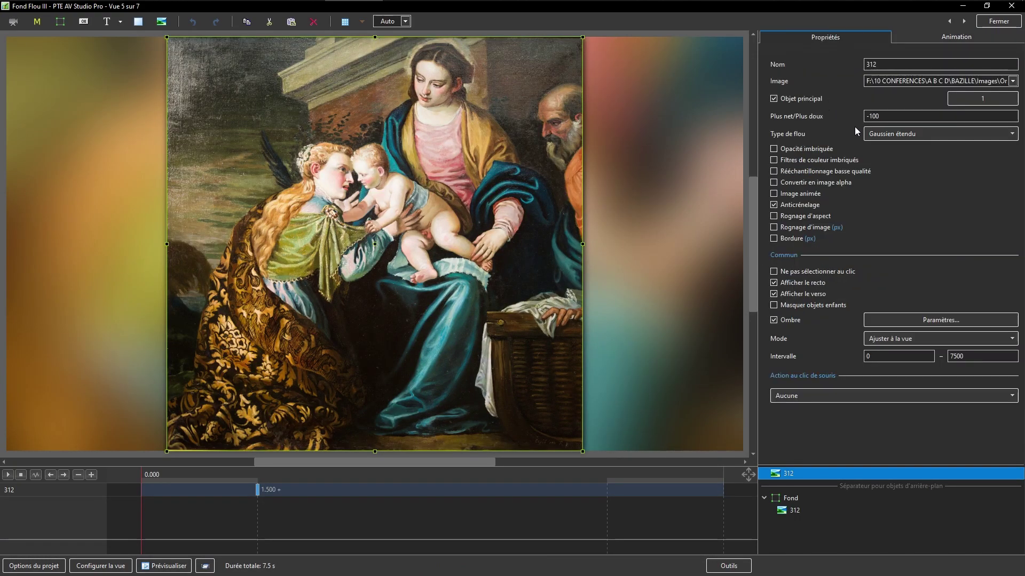
click(774, 216)
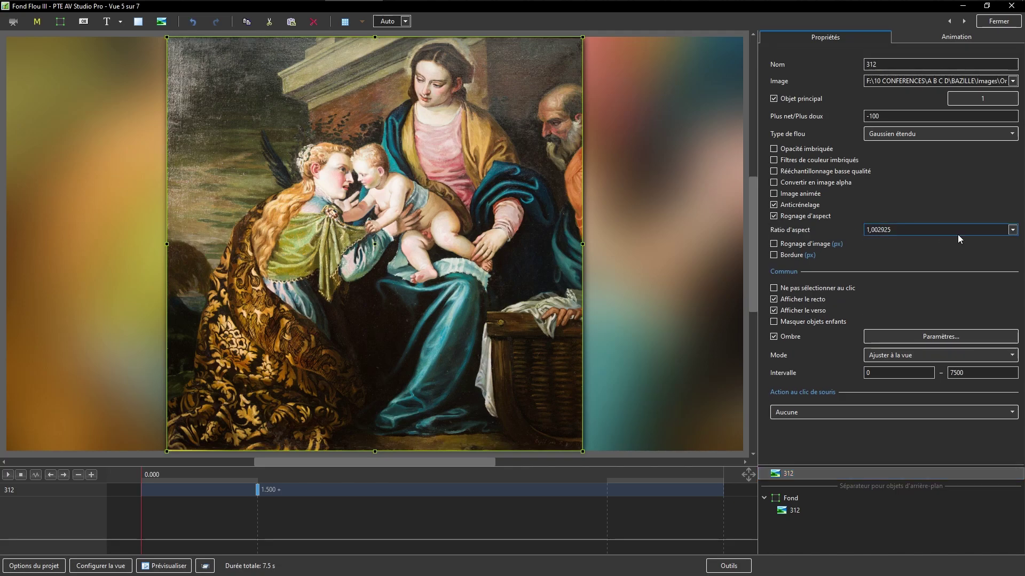
click(1012, 230)
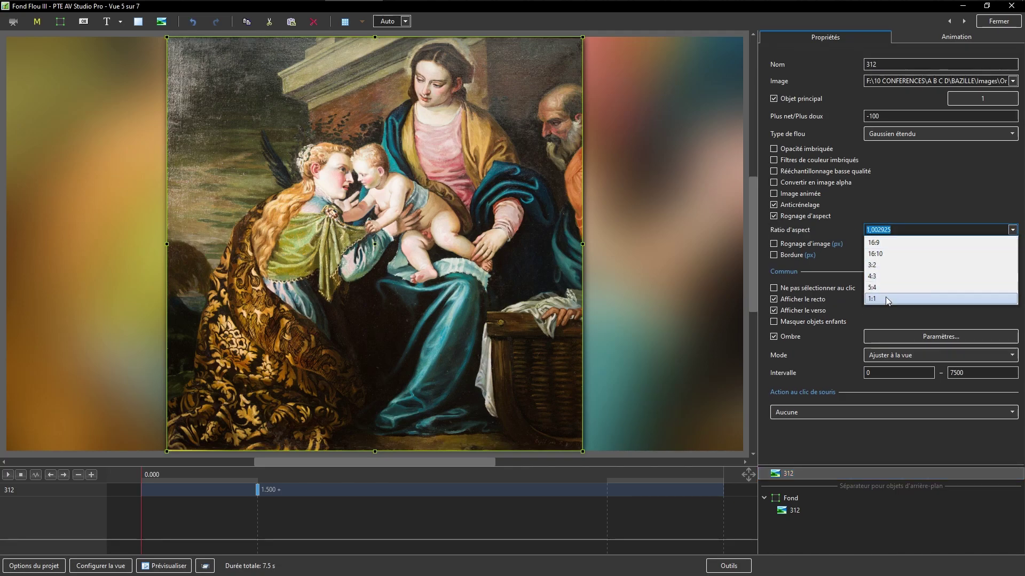
click(886, 296)
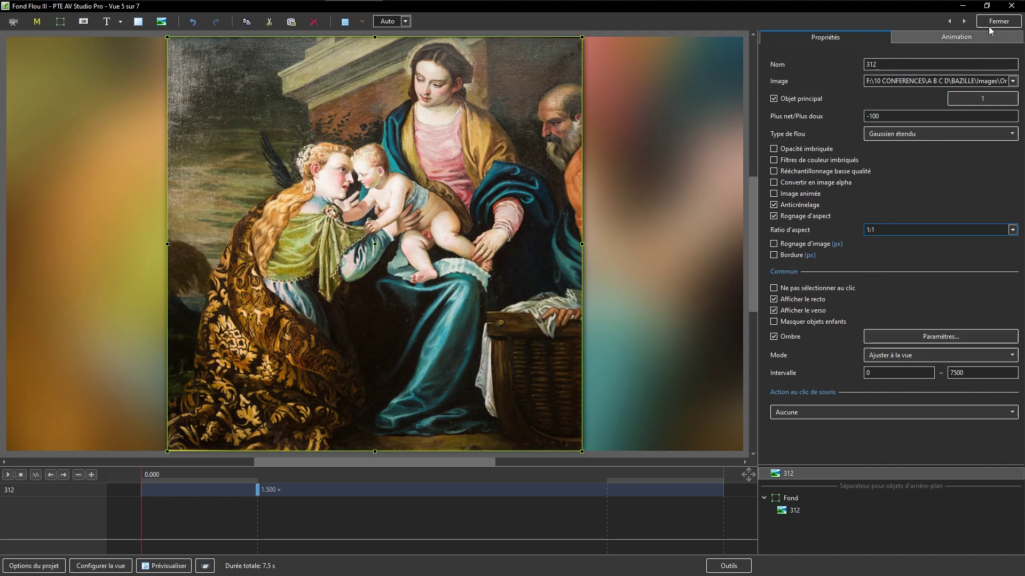
Step: Crop the background image 358 on slide 4 to a 1:1 aspect ratio and close the object editor
click(949, 22)
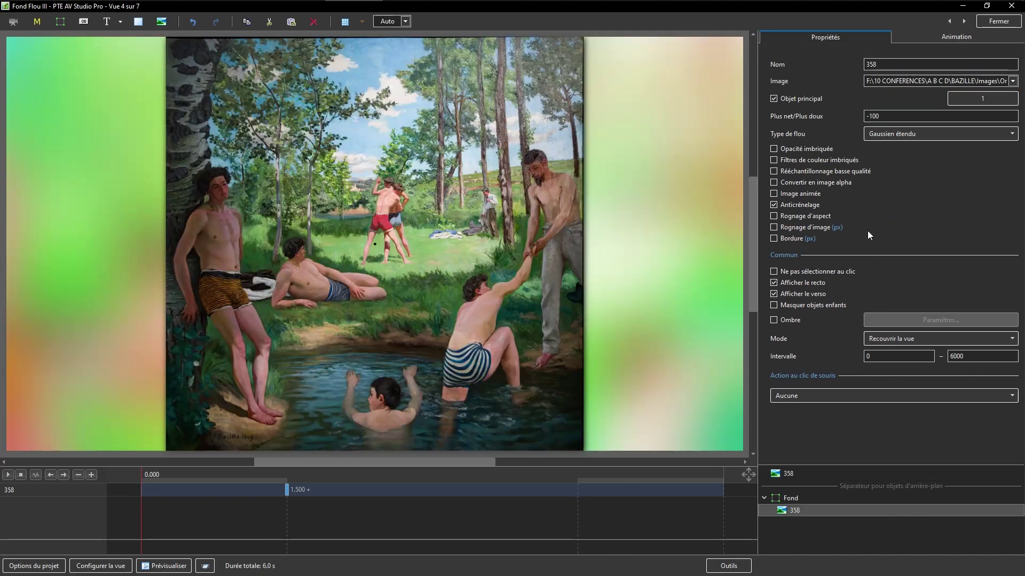
click(778, 217)
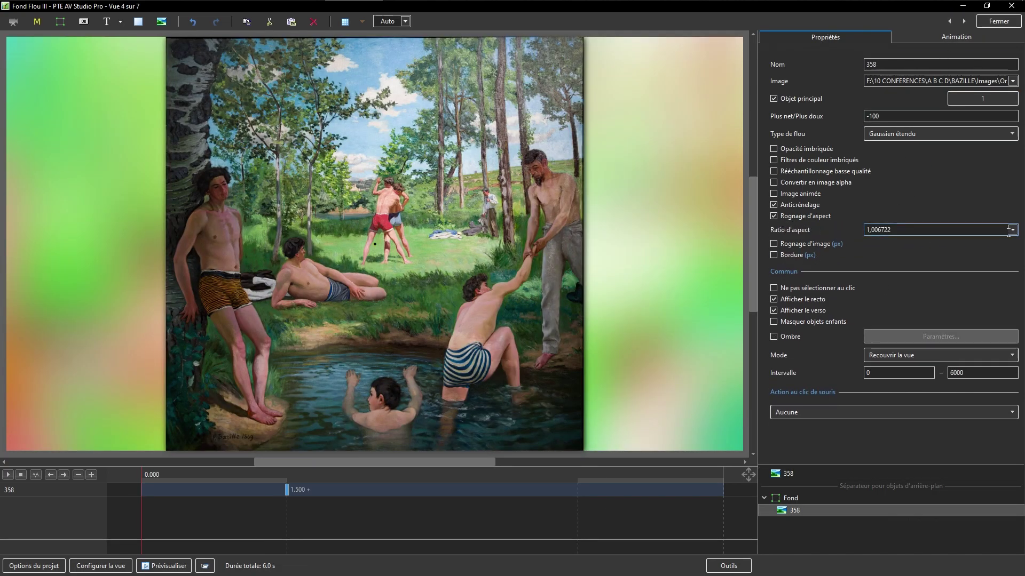
click(1012, 230)
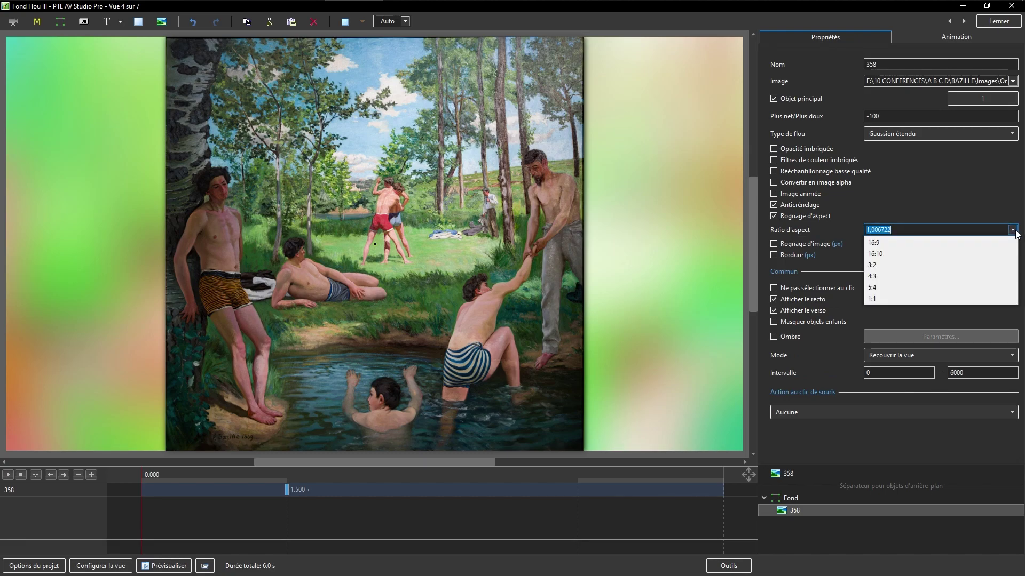
click(893, 299)
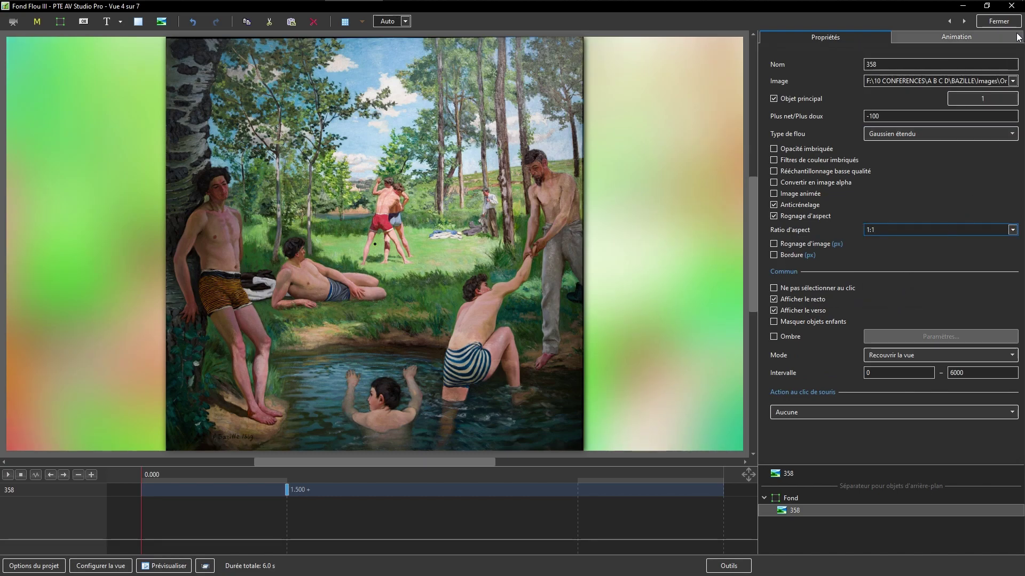
click(996, 21)
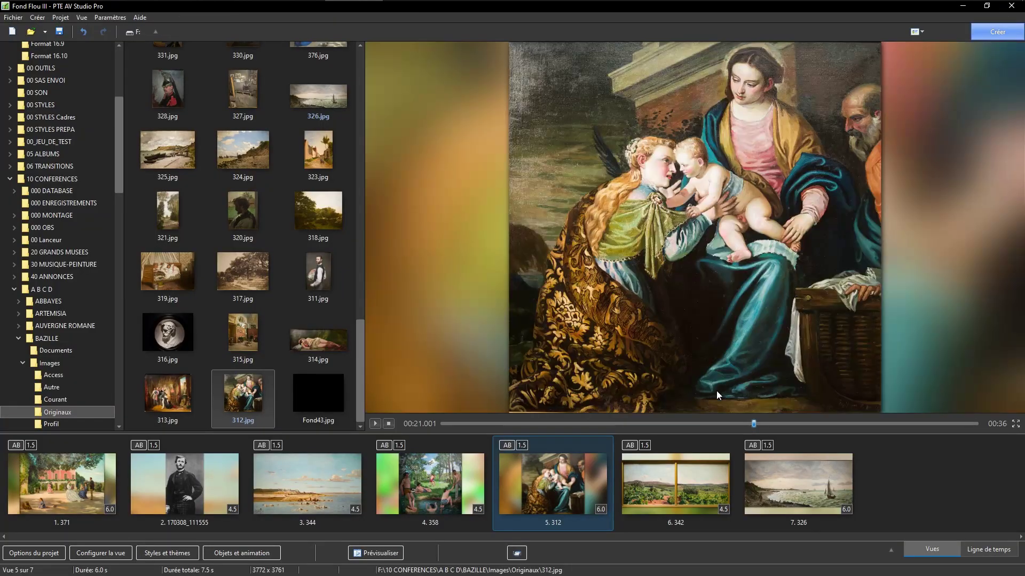
Step: Compare the image framing of slides 4 and 5 by alternating between the two slides
click(473, 479)
click(572, 478)
click(448, 484)
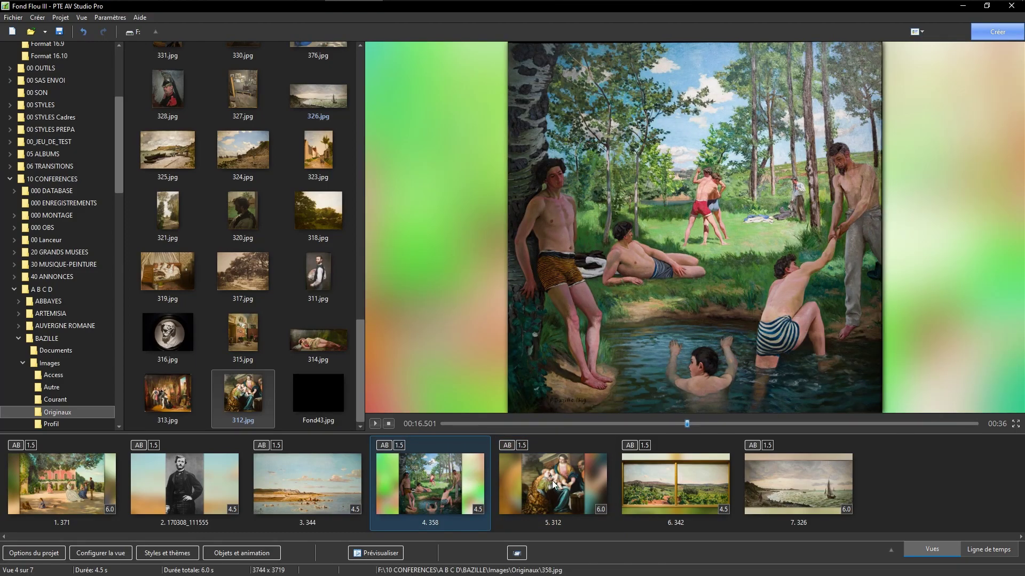
click(553, 479)
click(461, 472)
Step: Set slide 5's transition to Fondu rotatif with a 3 s duration and advance the playhead past the transition
click(505, 445)
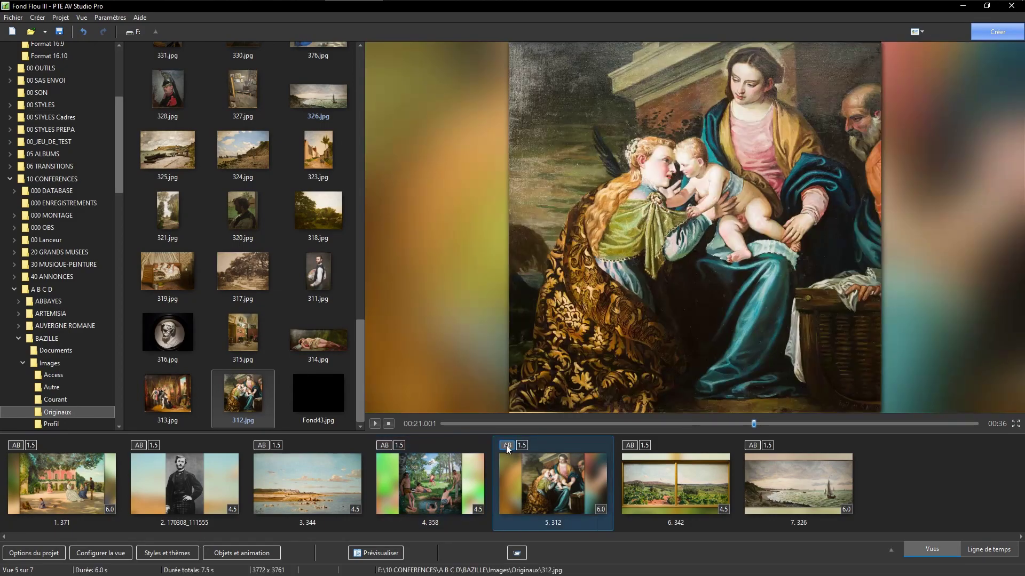
click(506, 445)
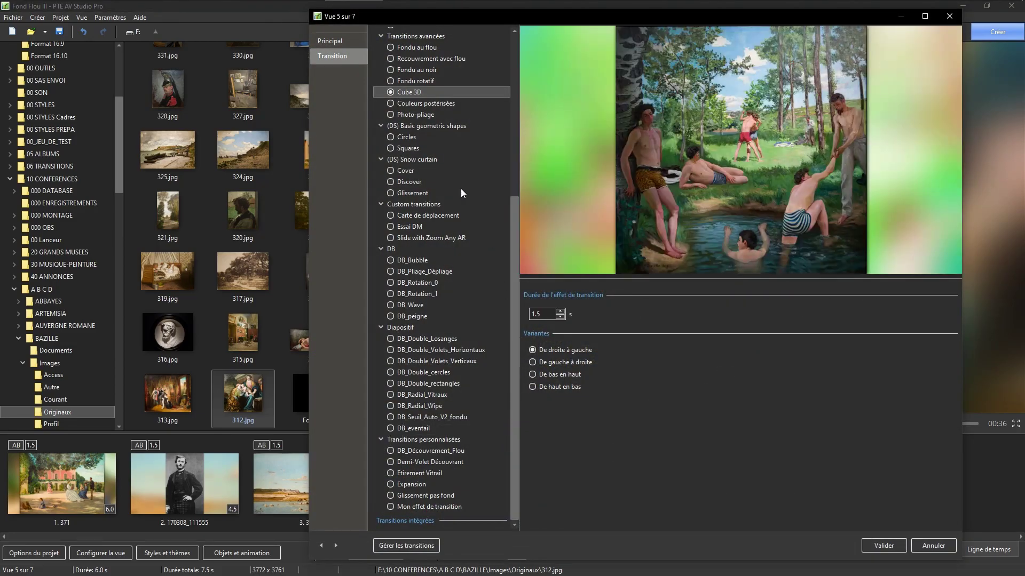
drag(513, 232, 510, 66)
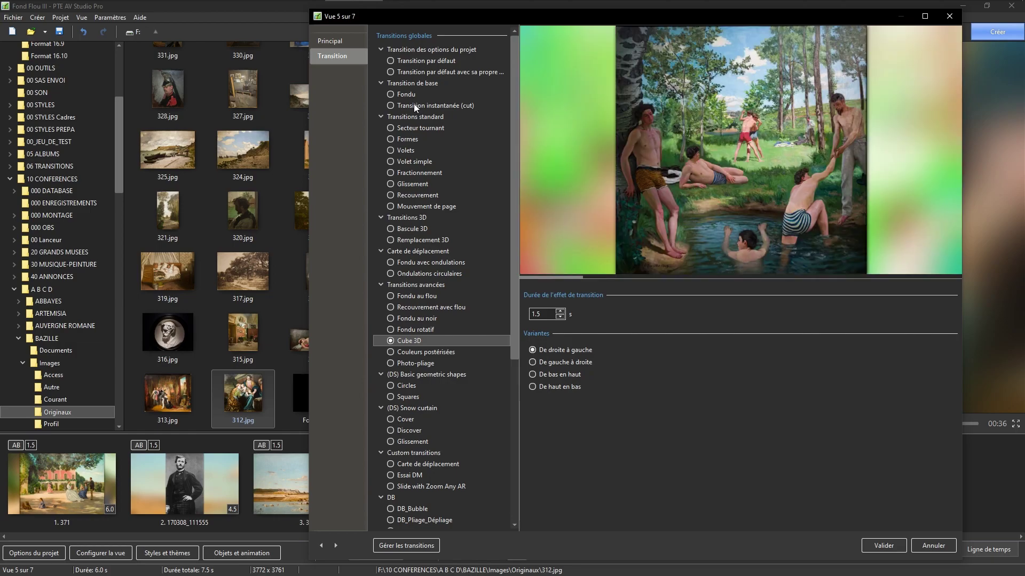
click(408, 93)
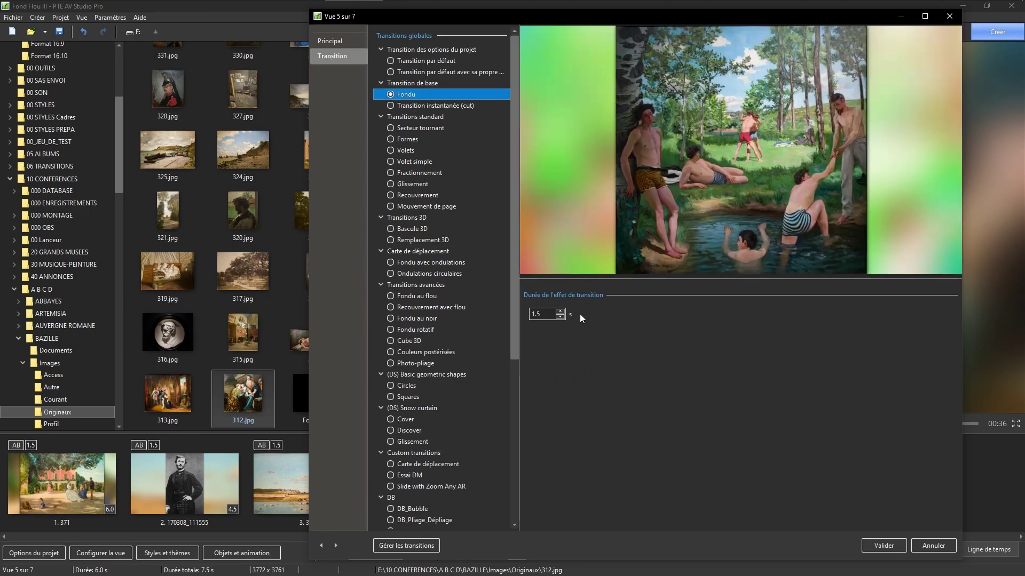
click(560, 311)
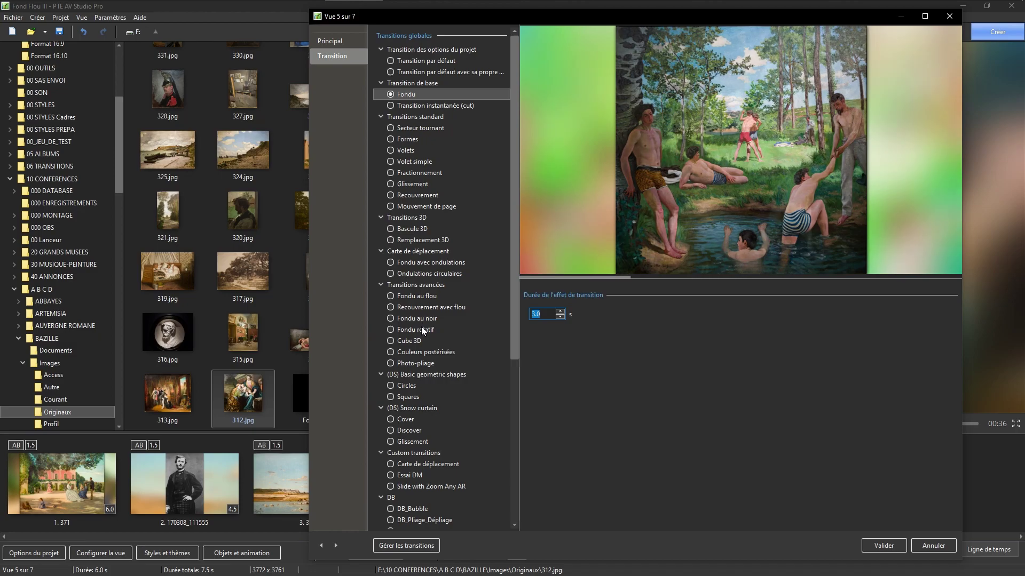
click(390, 330)
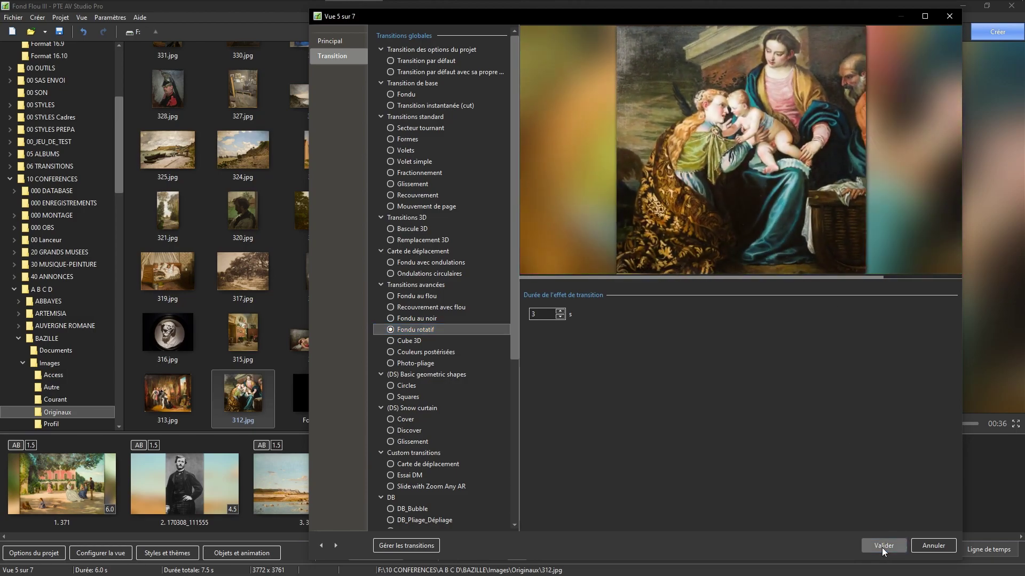
click(883, 547)
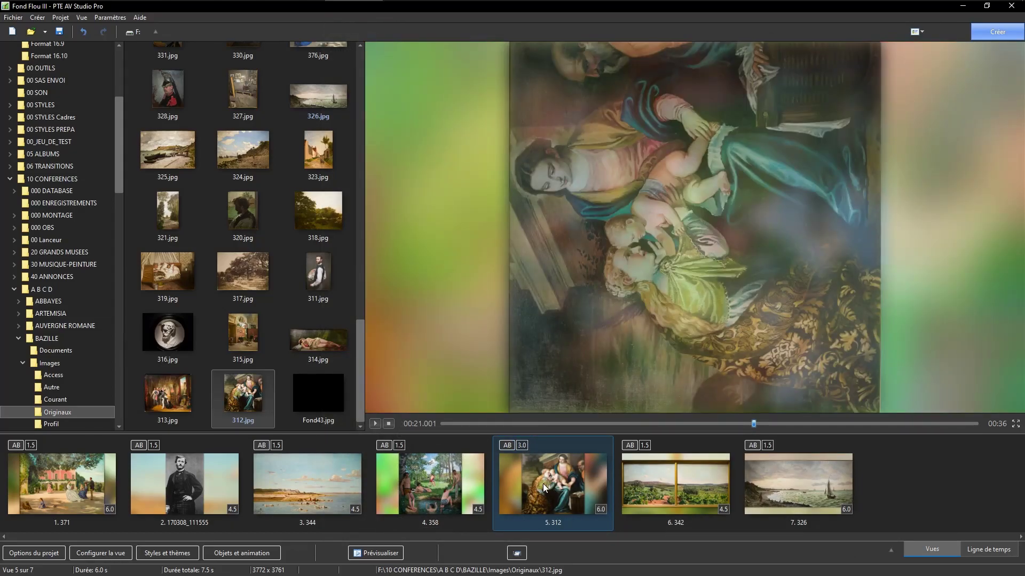
click(754, 425)
drag(755, 425, 776, 426)
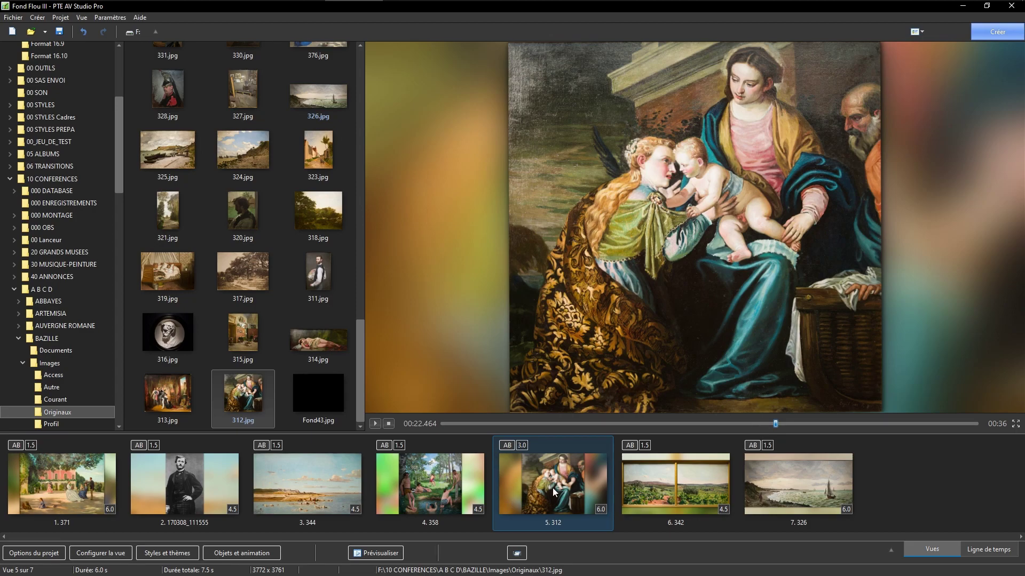
Step: Delete the background-object separator from slide 5's object list and preview the slide's Fondu rotatif transition
double_click(552, 487)
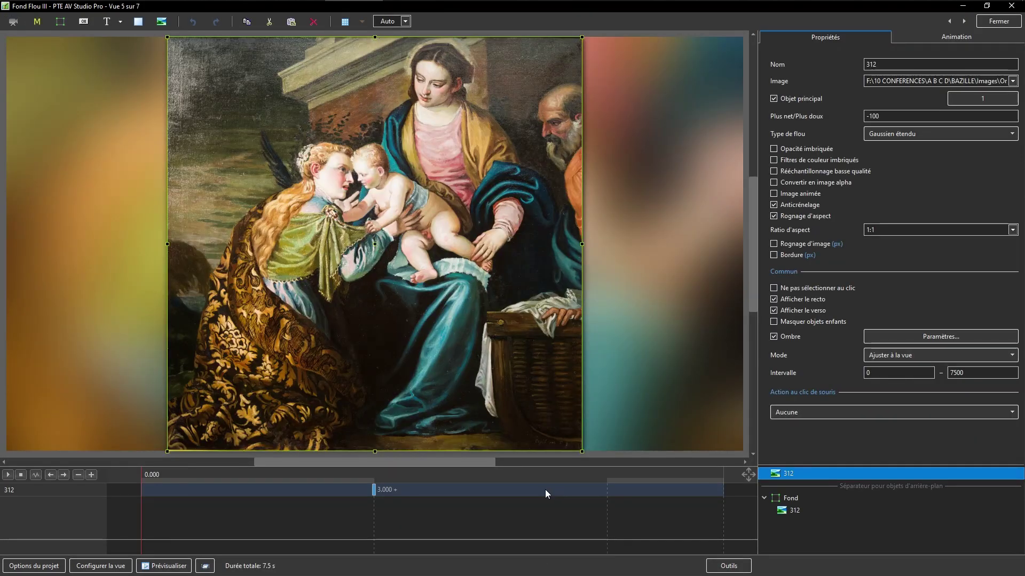
click(865, 486)
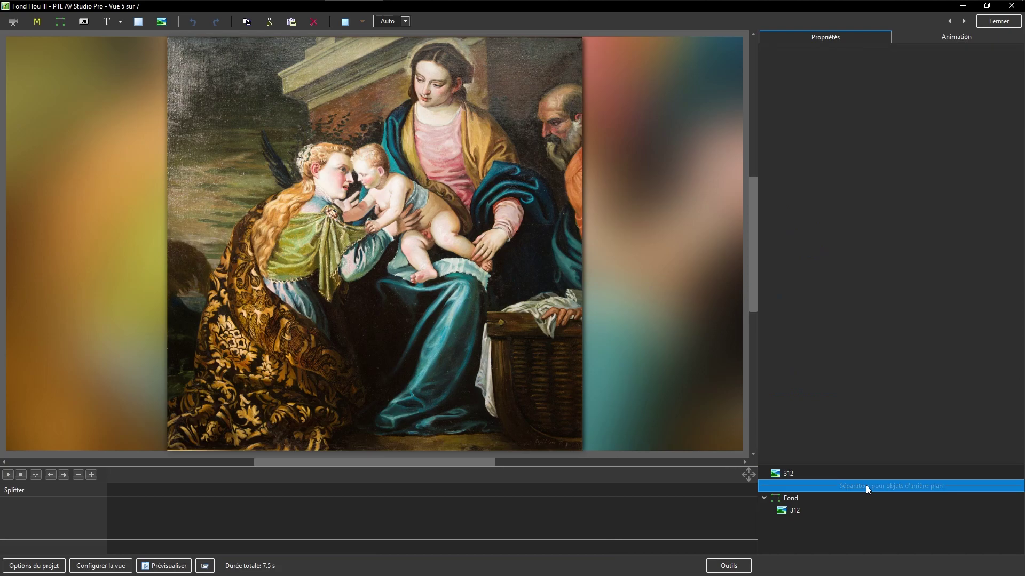
key(Delete)
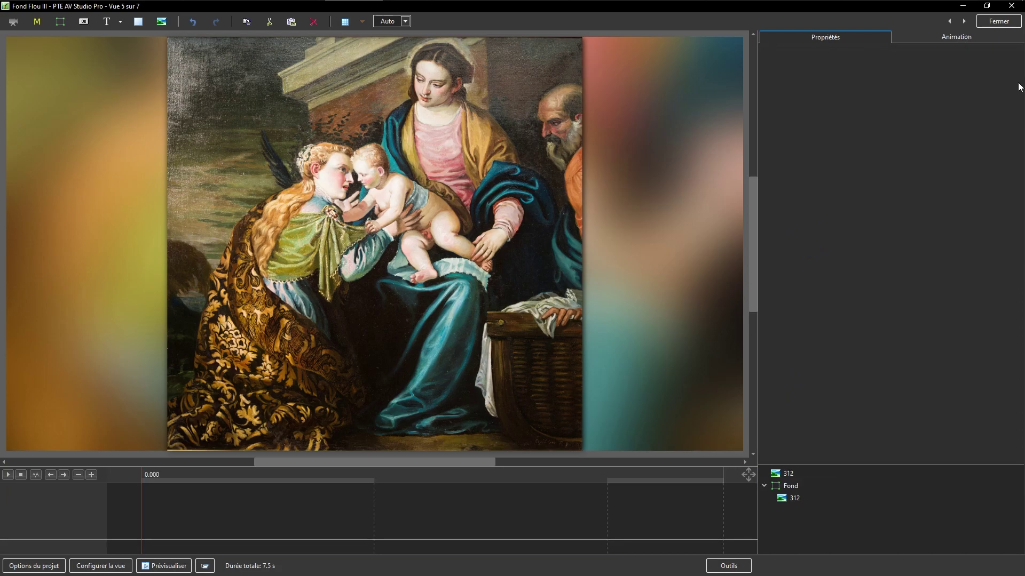
click(1001, 24)
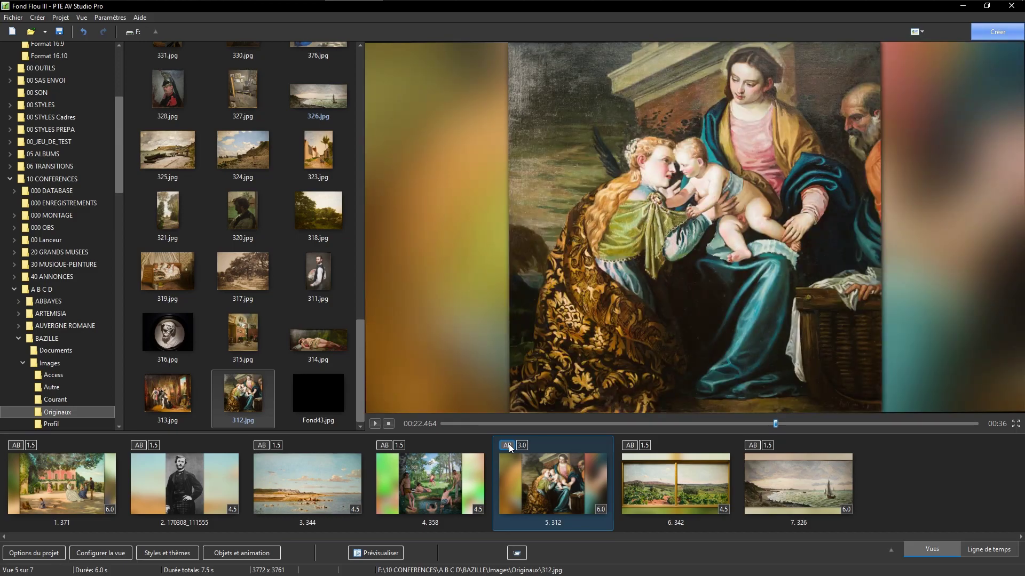
click(508, 445)
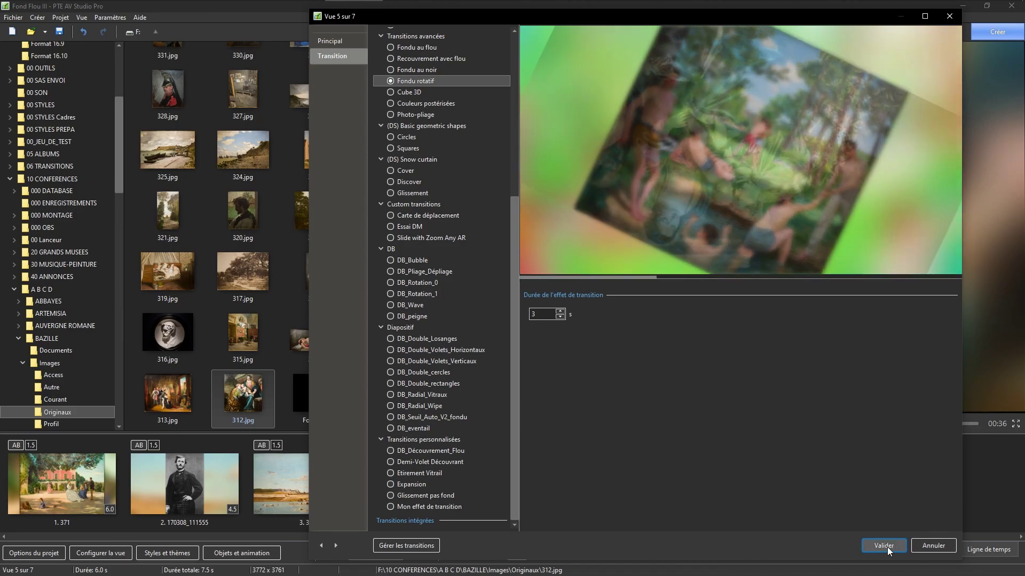
click(884, 546)
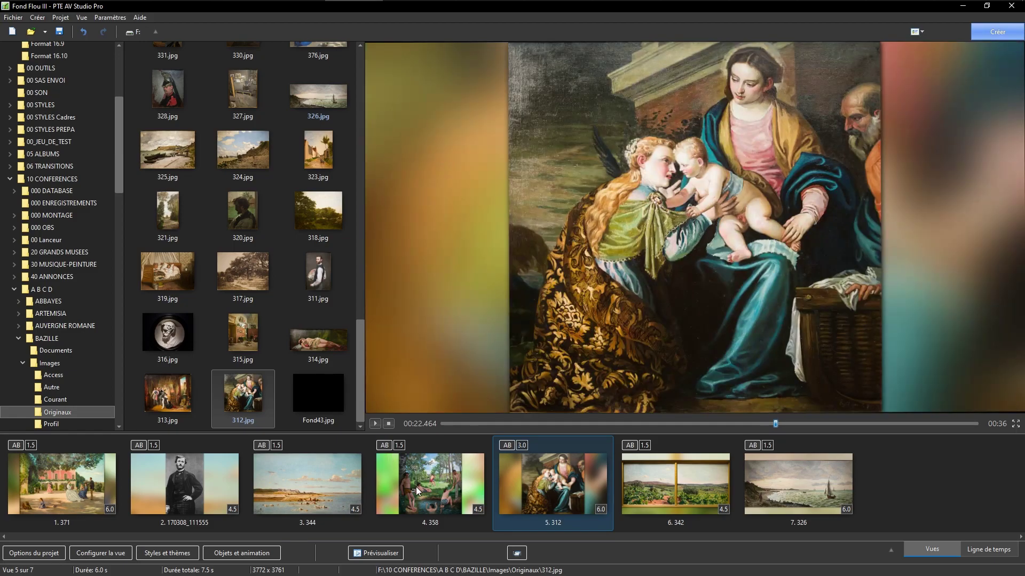
Step: Delete the background-object separator from slide 4's object list and preview the transition into slide 5 again
click(415, 487)
double_click(415, 487)
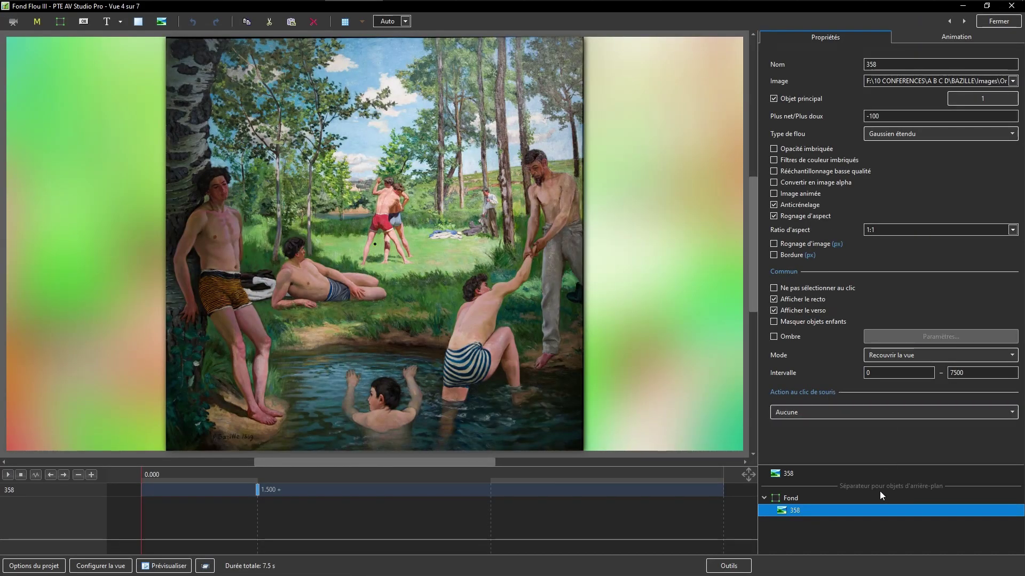
click(880, 484)
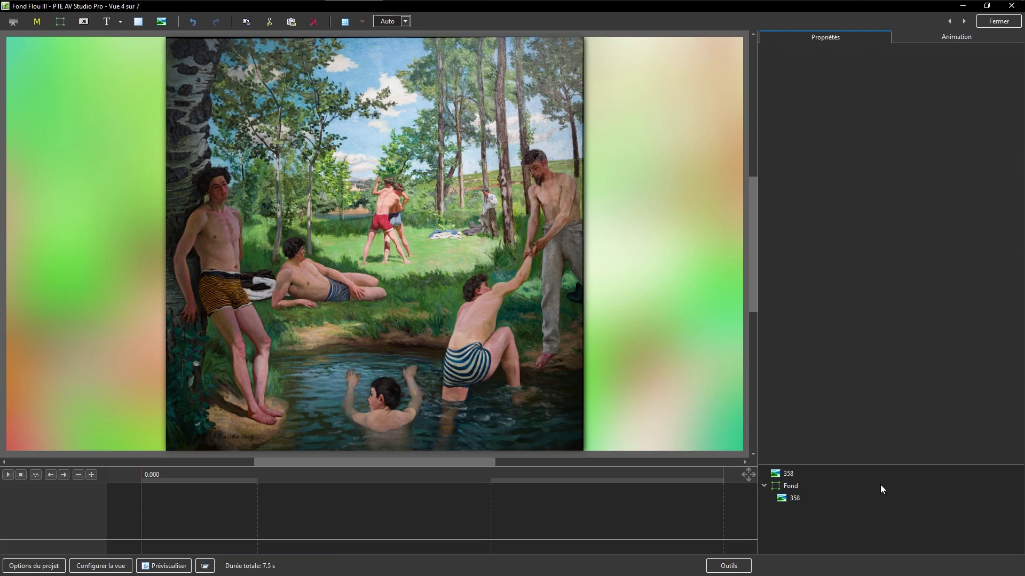
click(998, 22)
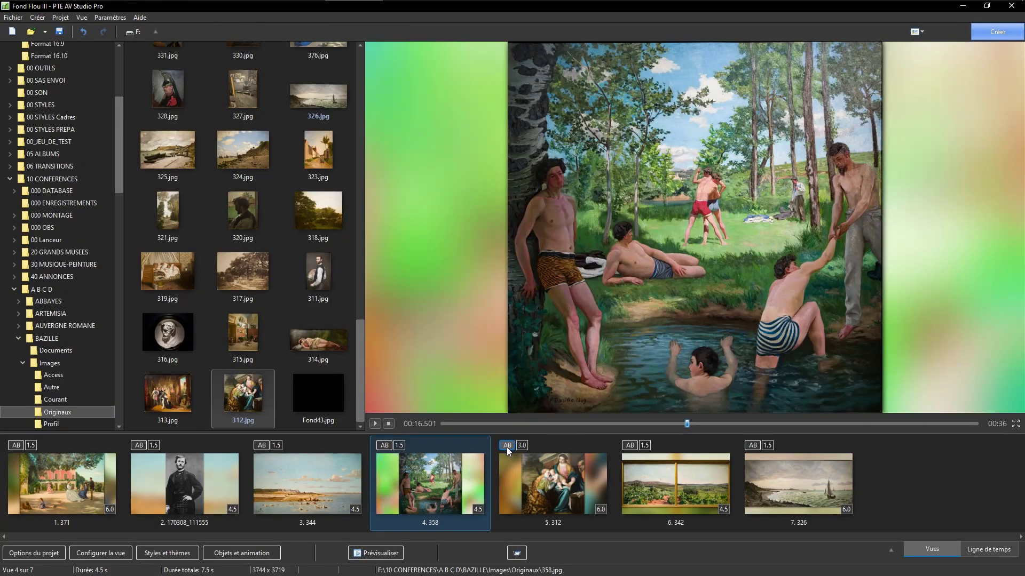
click(507, 447)
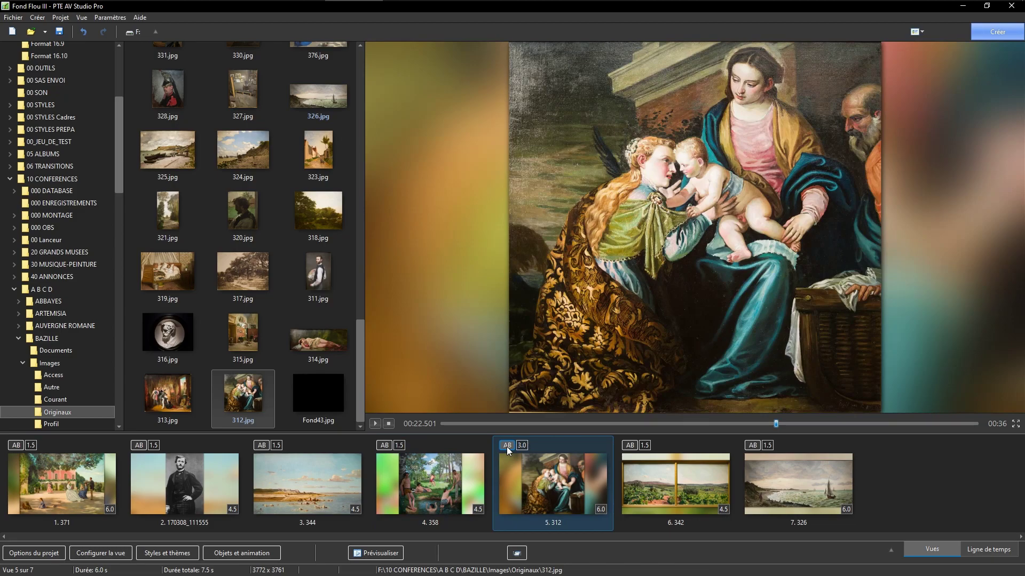
click(507, 447)
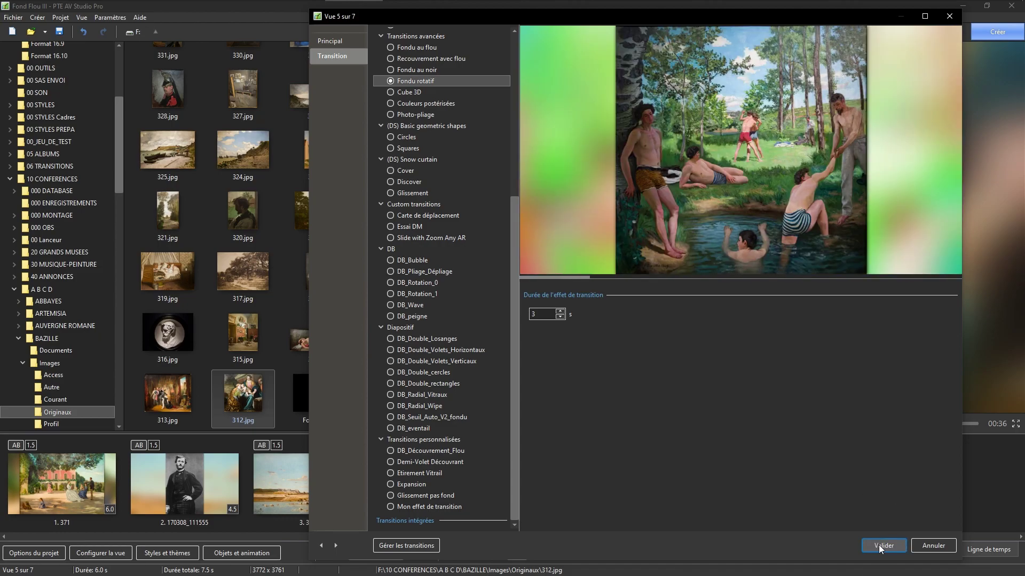
click(881, 545)
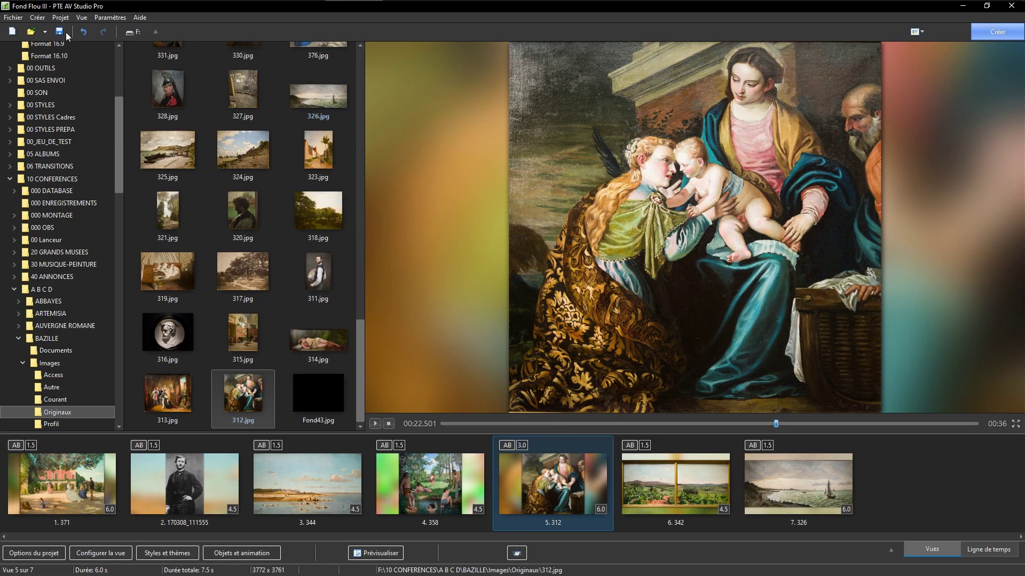
Step: Undo the last two changes to the project
click(83, 33)
click(83, 32)
Step: Open the recent Excel workbook Formats cinéma TV Photo.xlsx and select the ratio value of the Panavision 2,39 format
mouse_move(960, 4)
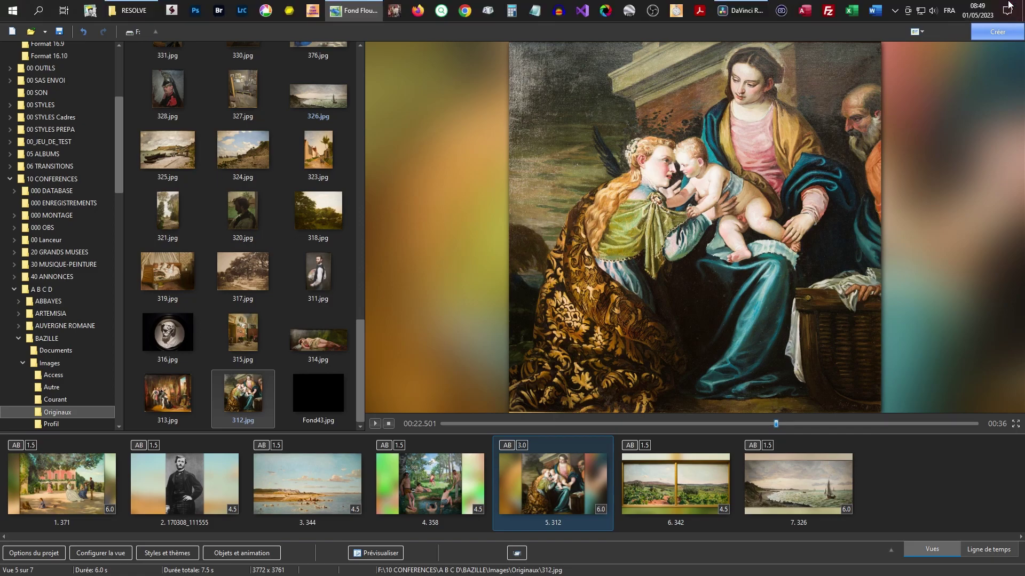
right_click(852, 12)
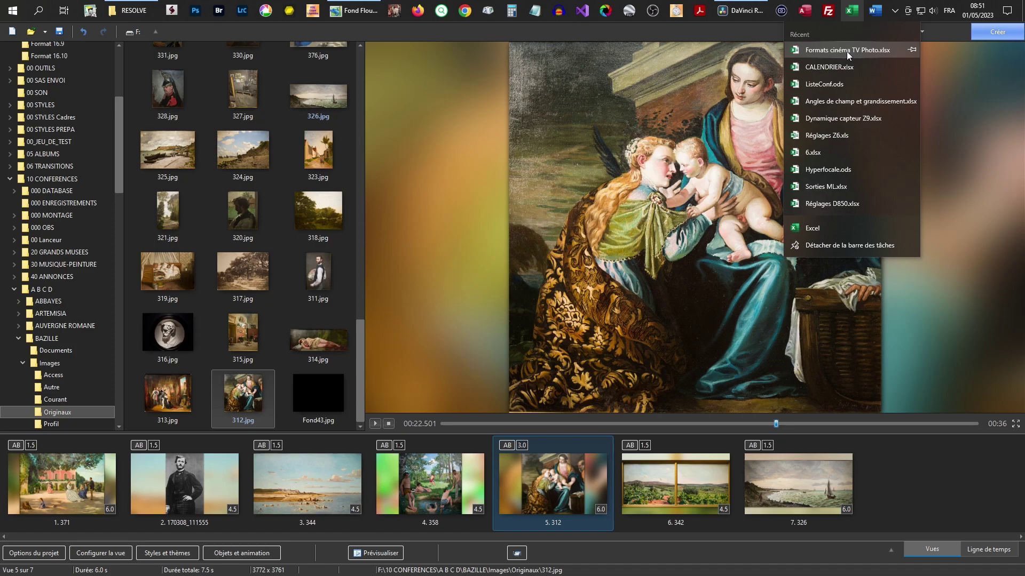
click(847, 52)
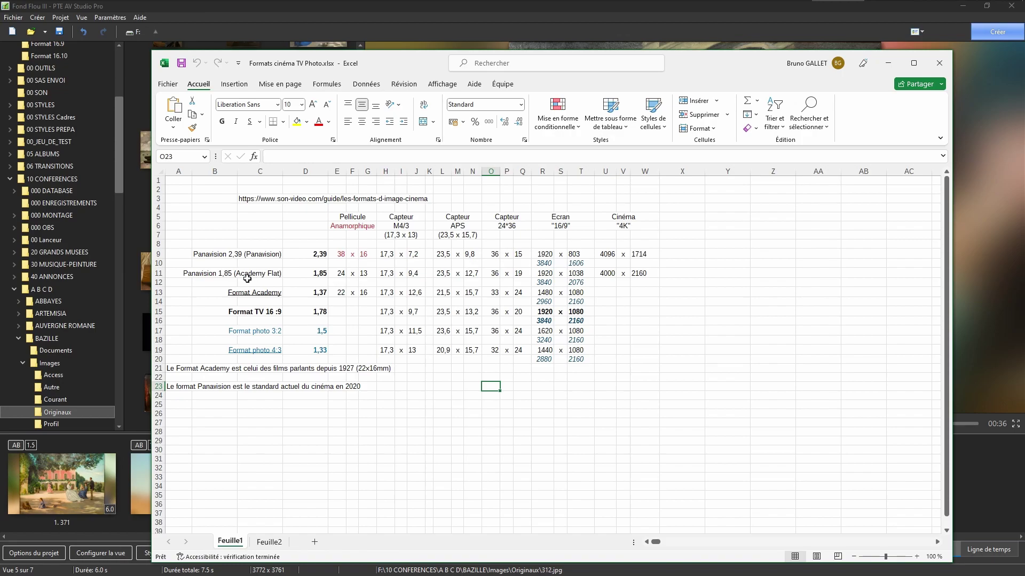
click(314, 257)
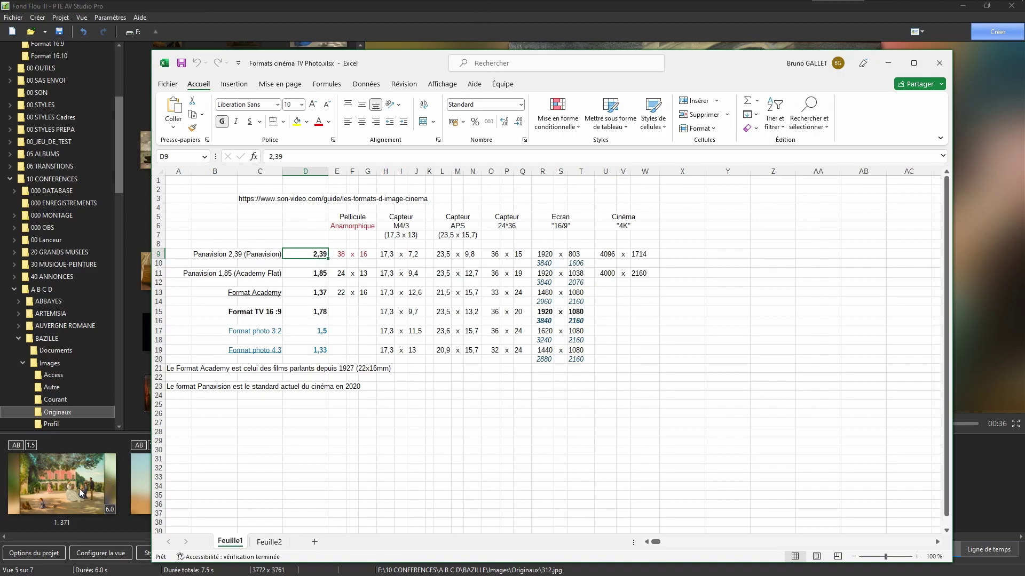
Step: Return to PTE AV Studio Pro and set the project's aspect ratio to Personnalisé with a virtual view size of 2390 x 1000
click(28, 562)
click(27, 557)
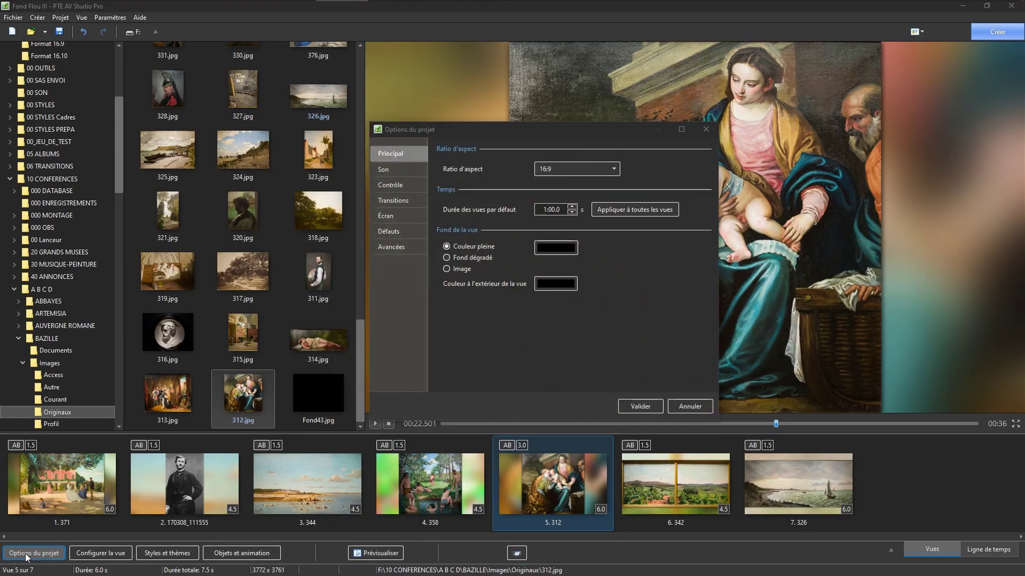
click(616, 169)
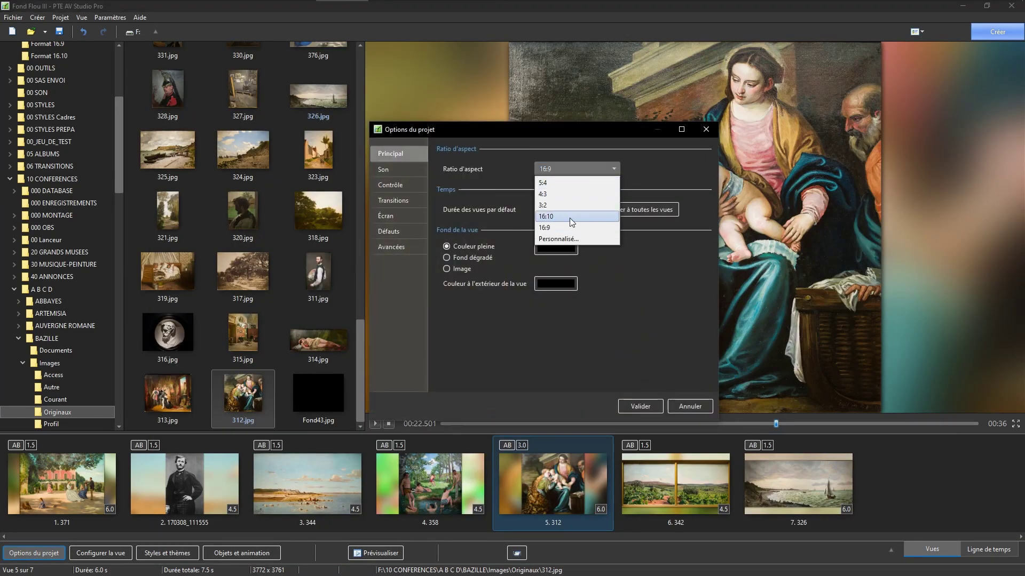
click(565, 235)
double_click(555, 188)
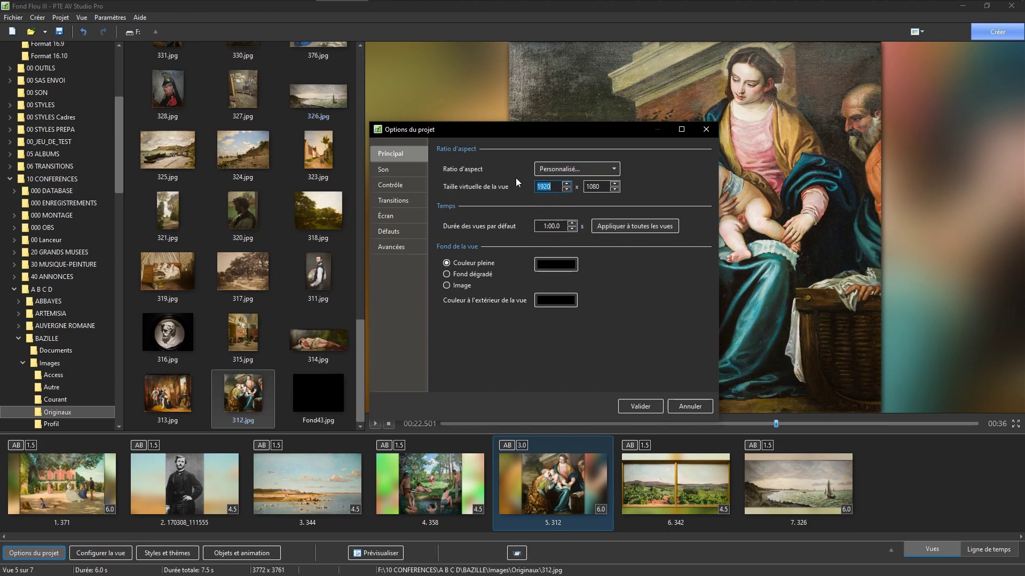
text(2390)
click(602, 188)
double_click(602, 188)
click(640, 406)
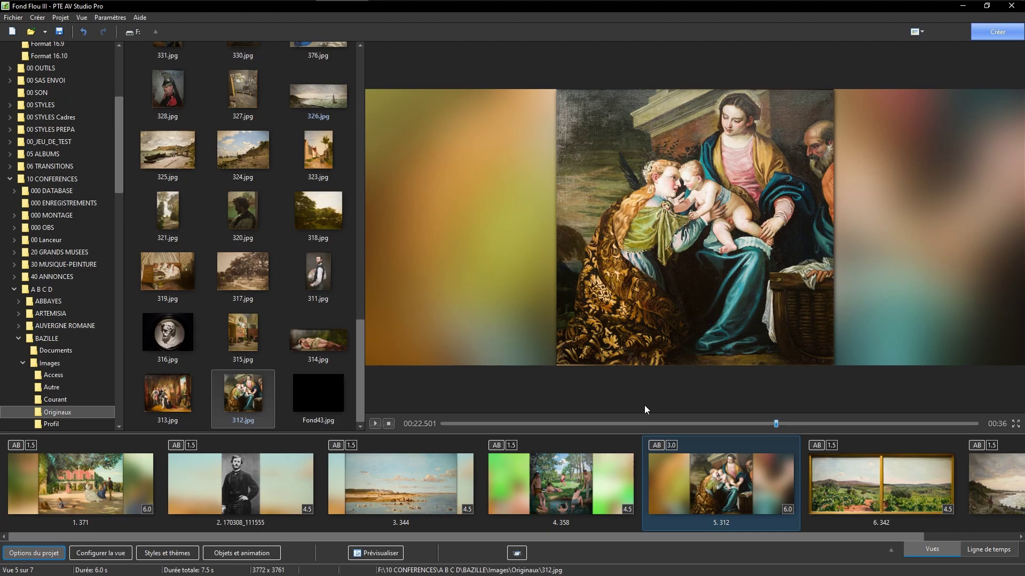
Step: View slides 1 to 5 one after another to examine the blurred backgrounds in the 2390 x 1000 format
click(102, 478)
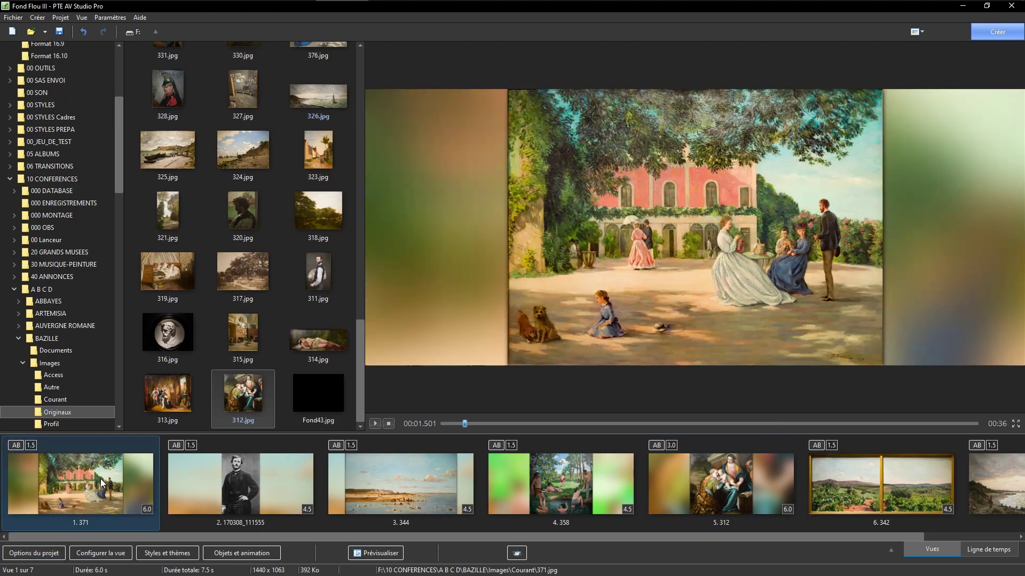
click(232, 483)
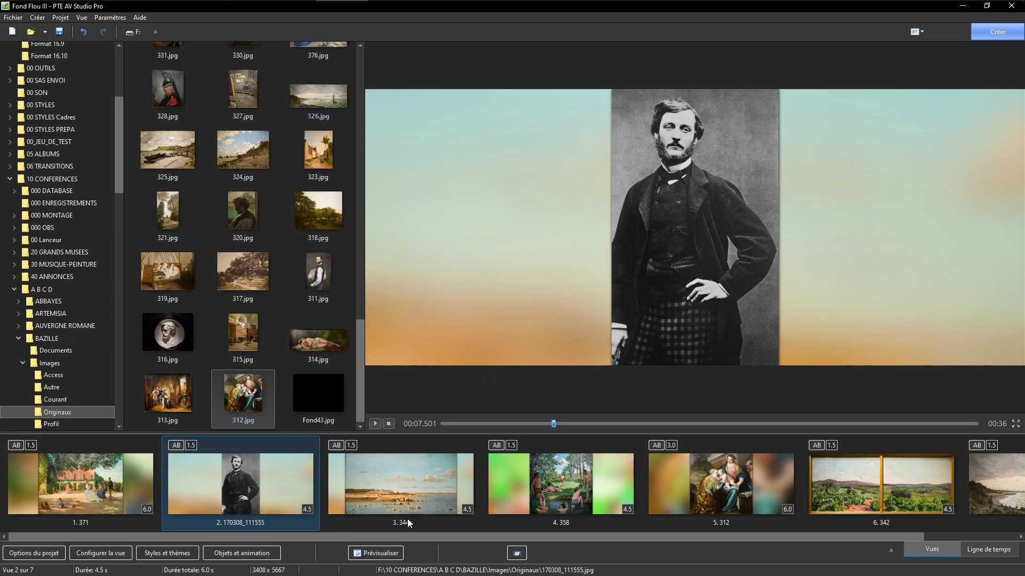
click(412, 497)
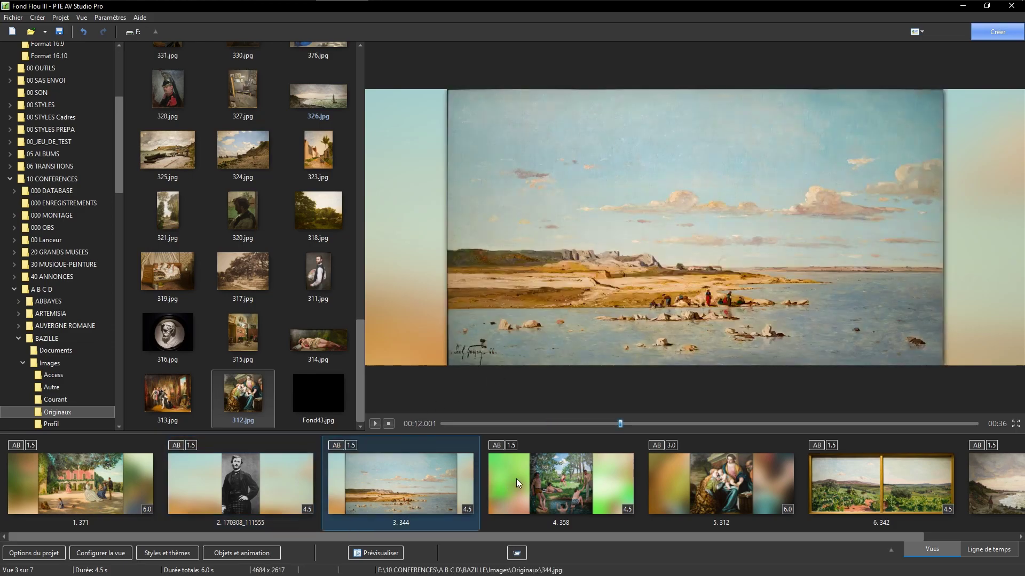
click(560, 480)
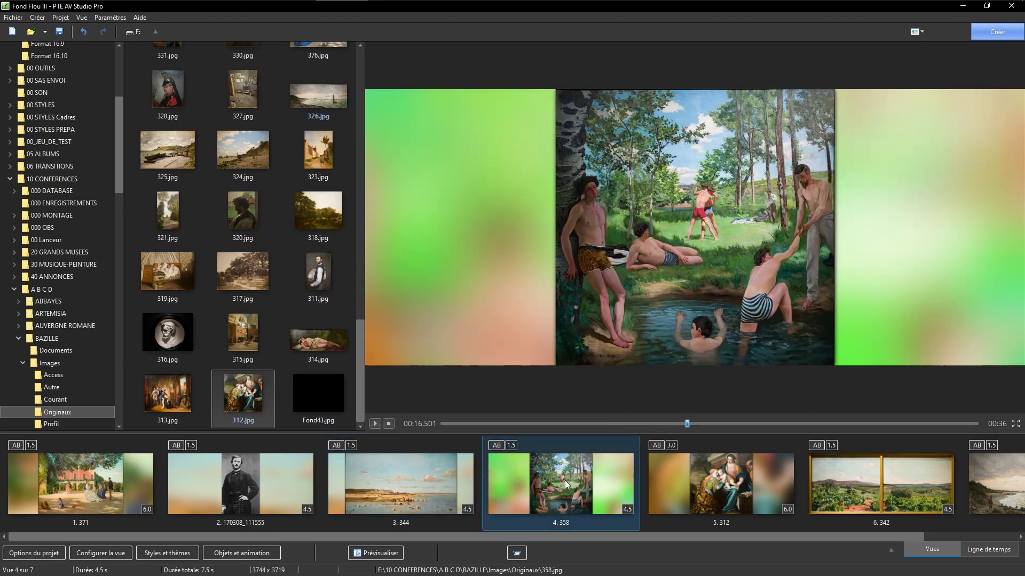
click(705, 492)
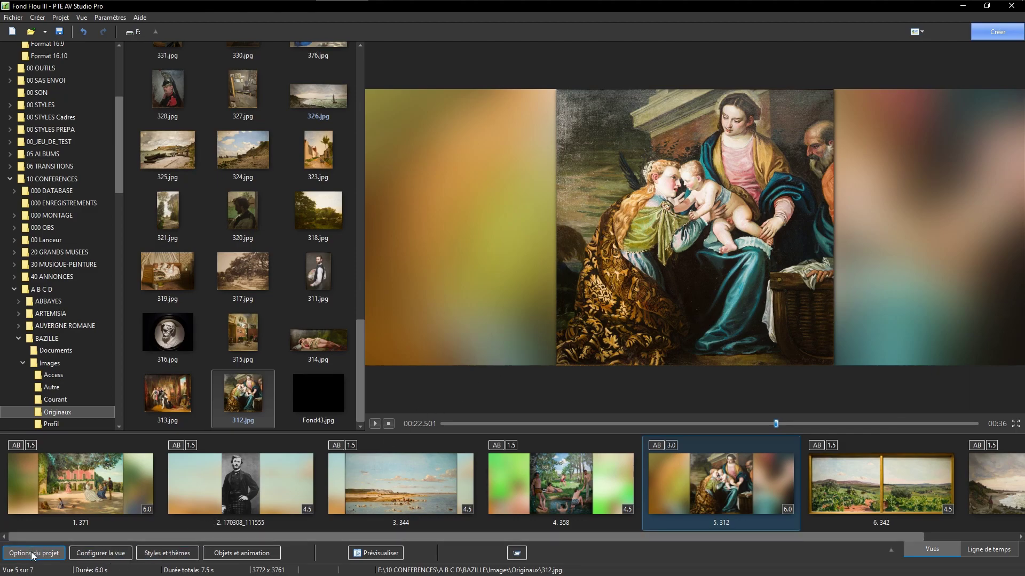
Step: Consult the Format Academy dimensions in the Excel workbook, return to PTE AV Studio Pro and set the project's virtual view size to 1480 x 1080
key(alt+Tab)
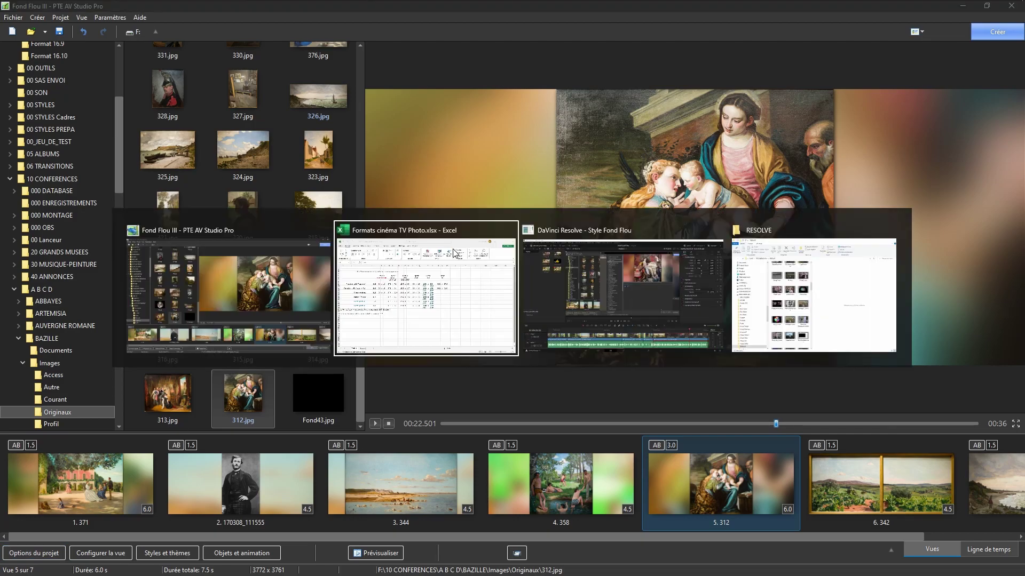
click(442, 259)
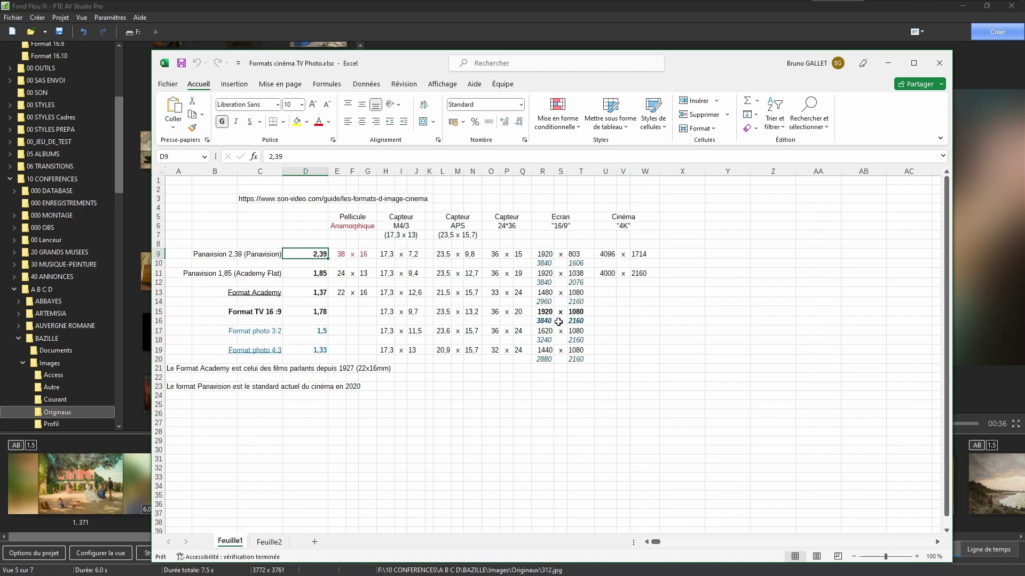
key(alt+Tab)
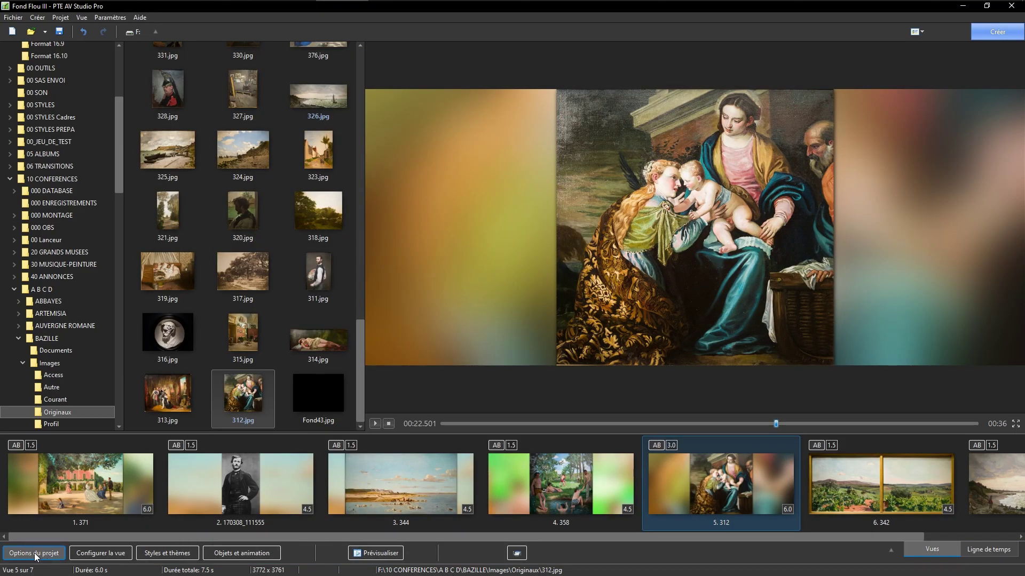
click(34, 552)
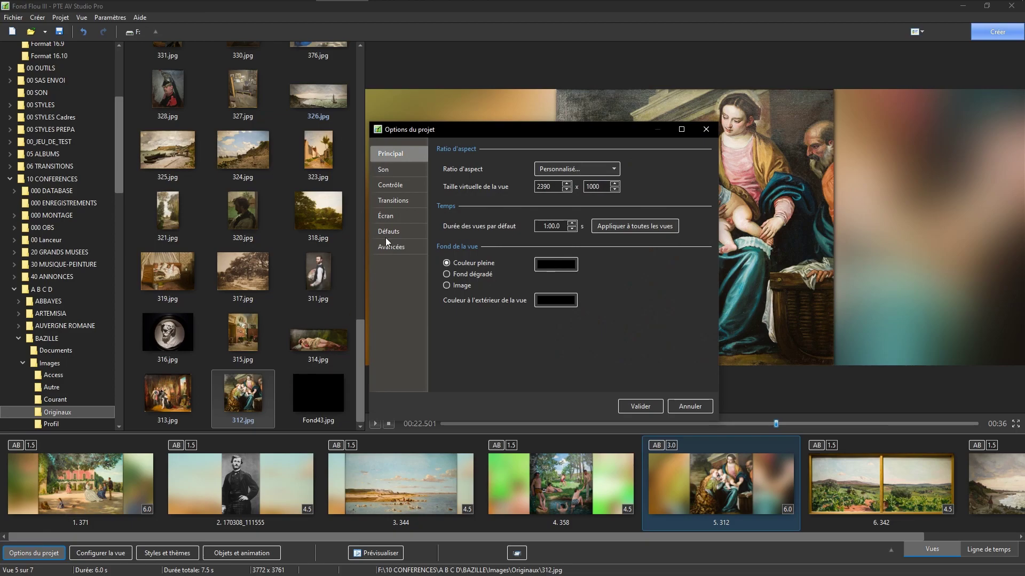
double_click(556, 186)
text(1480)
double_click(607, 185)
text(1080)
click(641, 407)
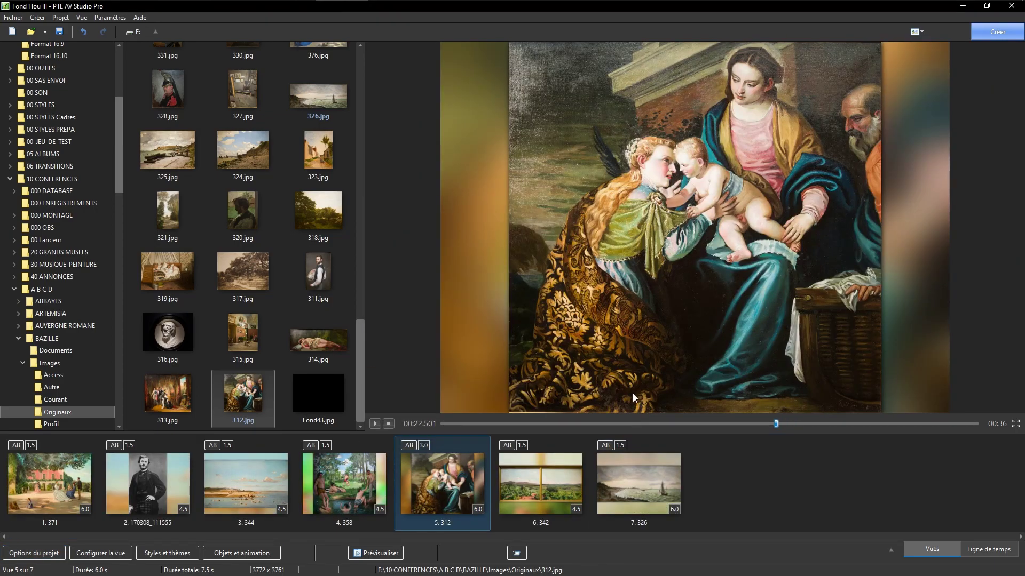
Step: View slides 1 to 7 in order to examine how the blurred backgrounds adapt to the 1480 x 1080 format
click(53, 495)
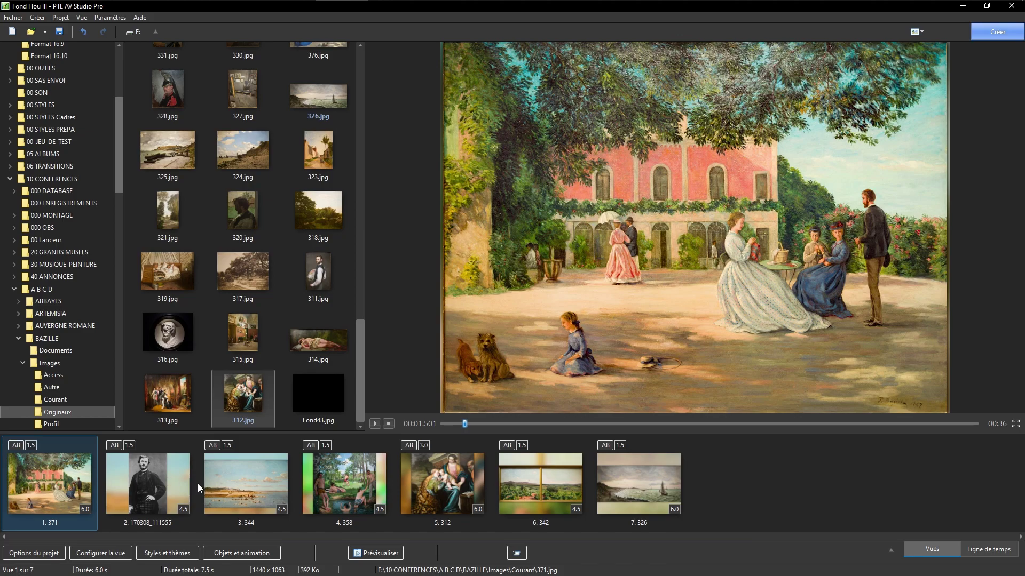
click(156, 487)
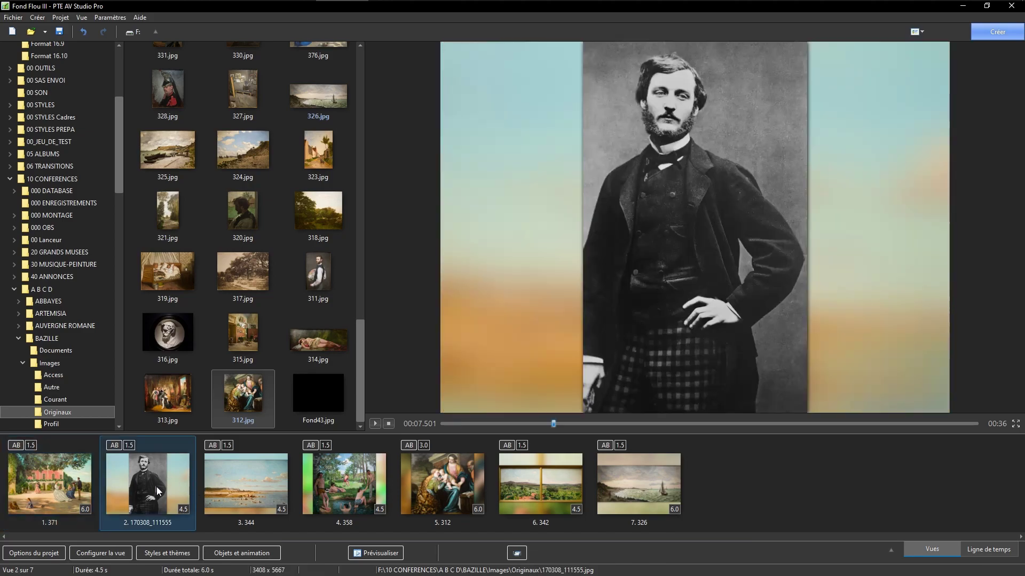
click(248, 487)
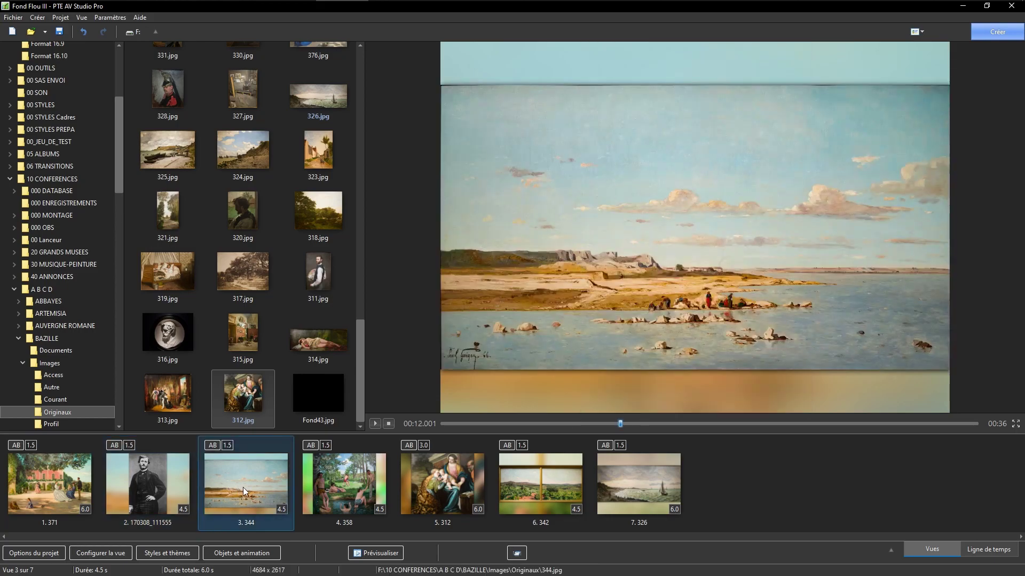
click(342, 478)
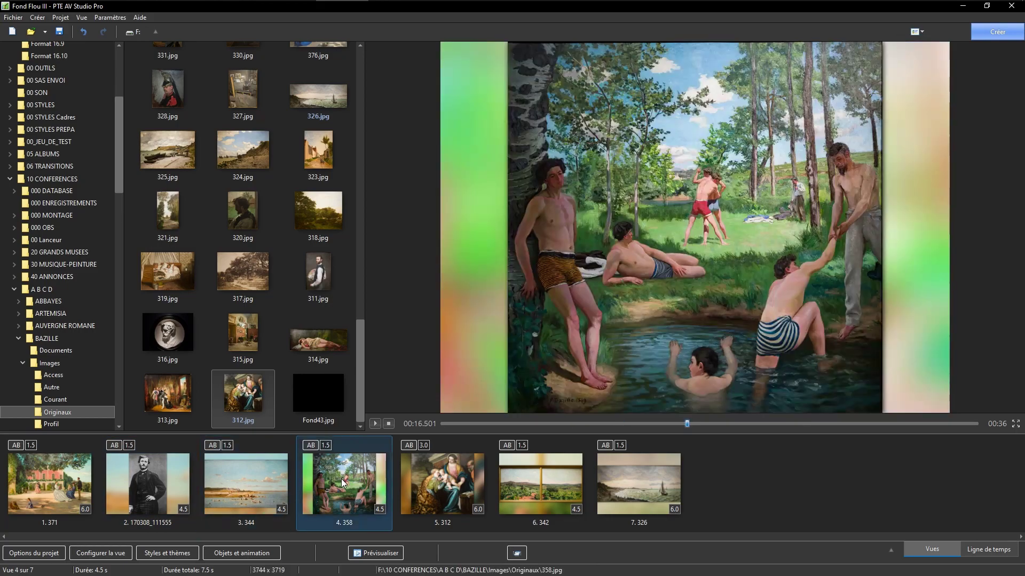
click(442, 481)
click(529, 482)
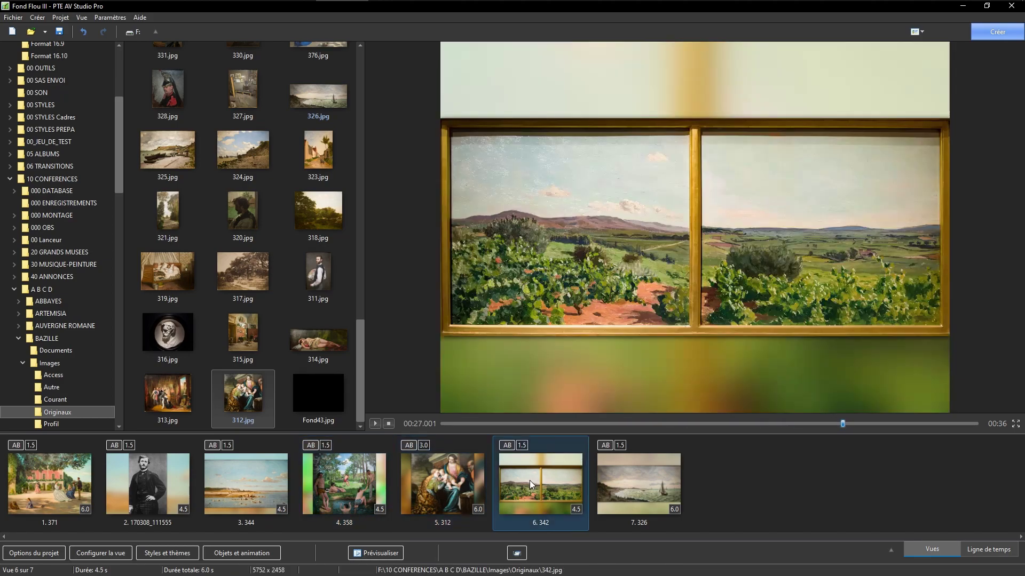
click(627, 486)
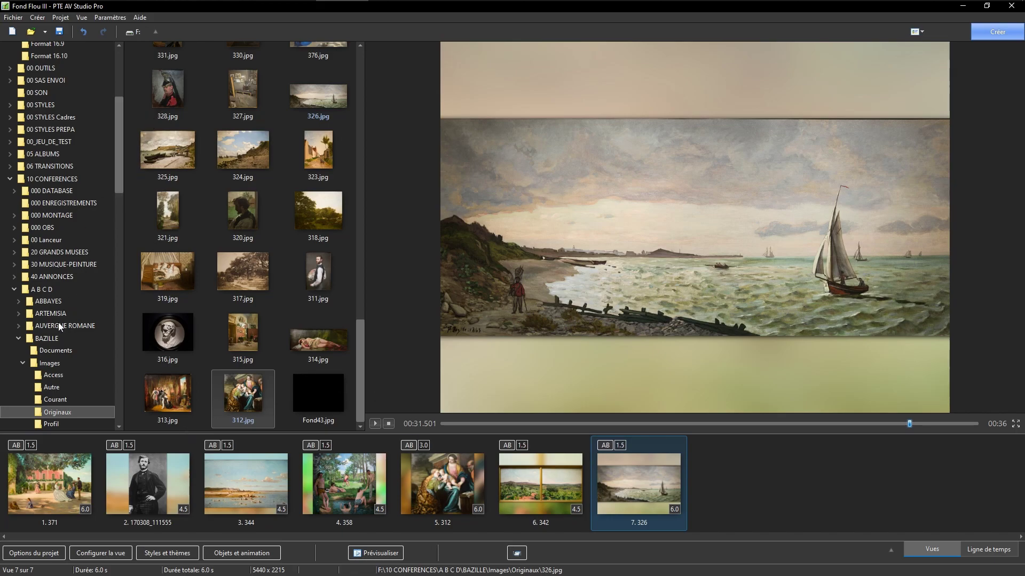
Step: Set the project's aspect ratio to 16:9 in the project options
click(37, 557)
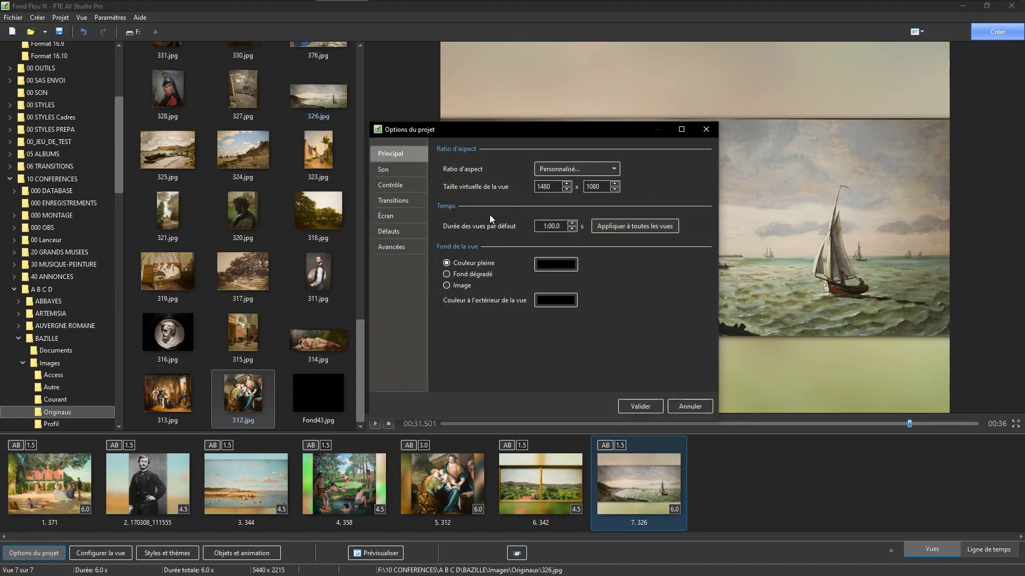
click(613, 169)
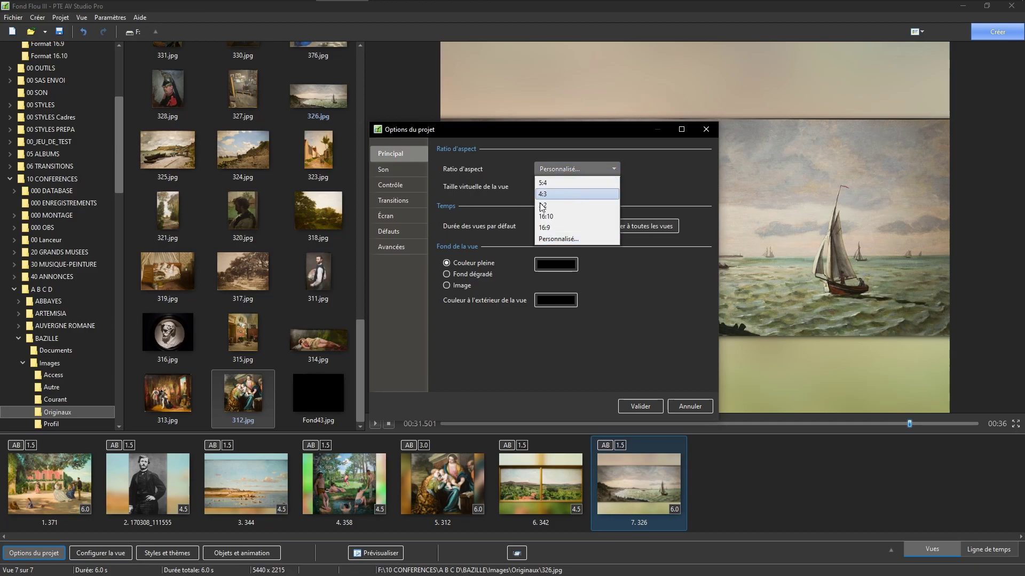
click(551, 228)
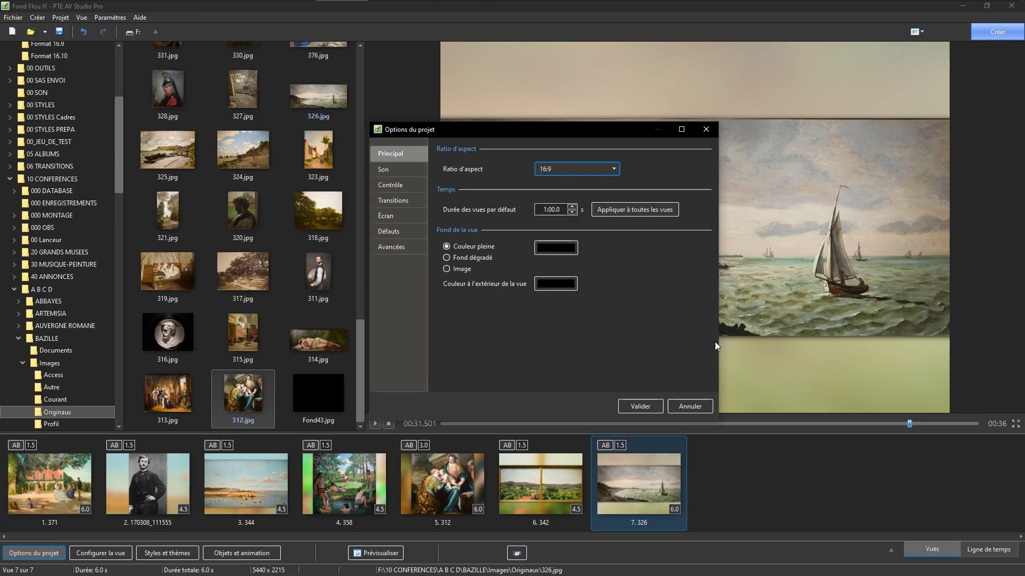
click(640, 407)
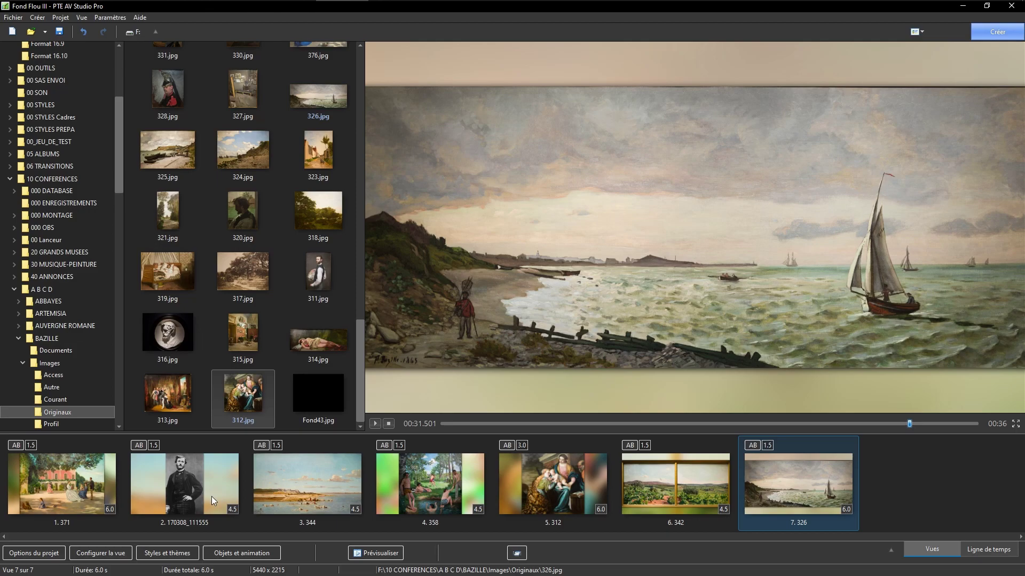
Step: View slides 2, 4, 5 and 6 in the 16:9 format, finishing back on slide 4
click(185, 491)
click(464, 493)
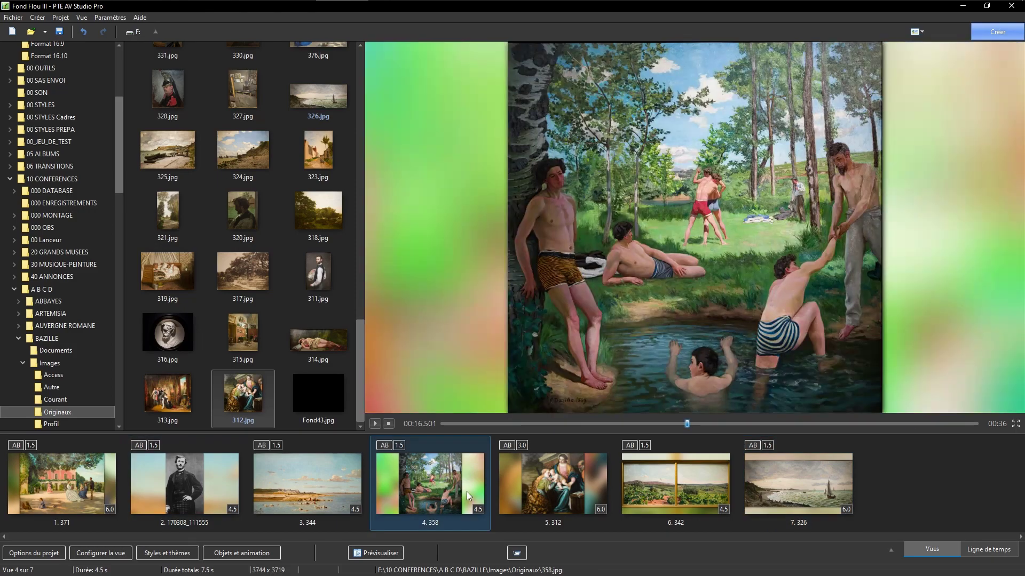
click(568, 492)
click(658, 488)
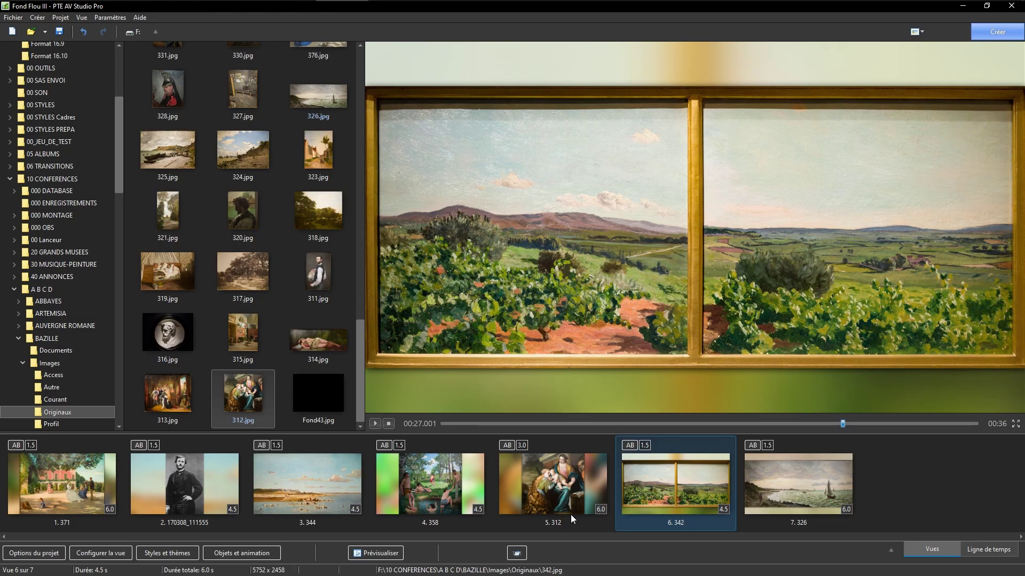
click(518, 511)
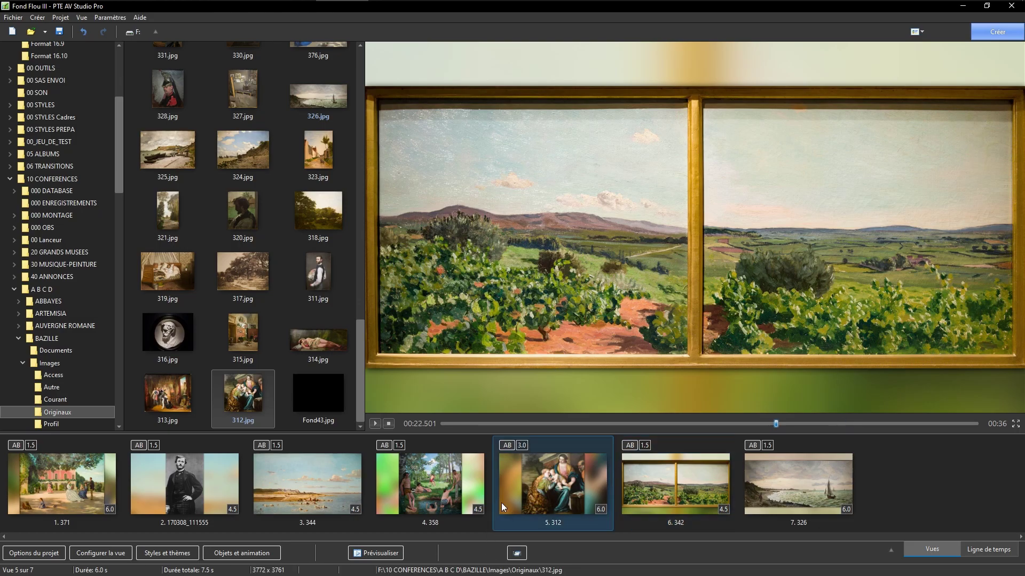
click(423, 488)
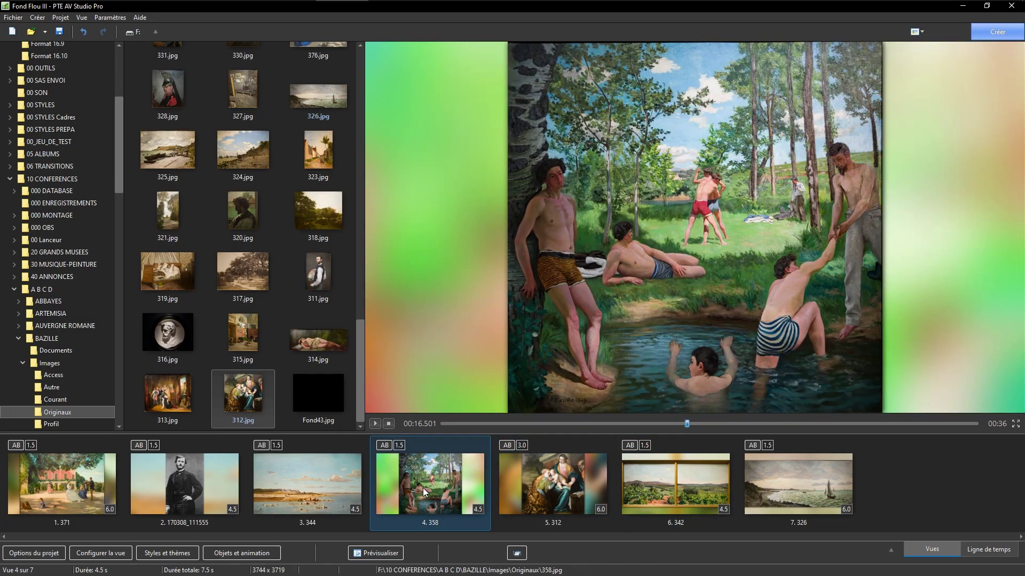